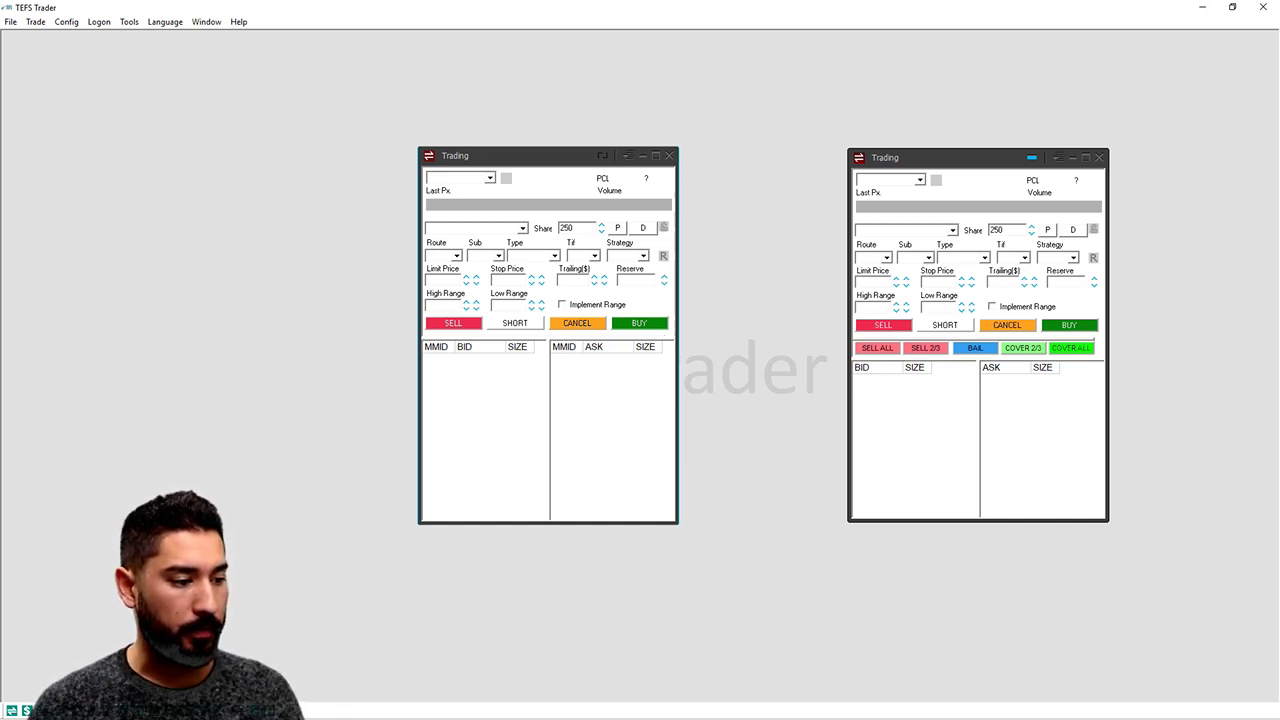
Place the sticky note of hot key command scripts beside the Trading windows
key("alt+Tab")
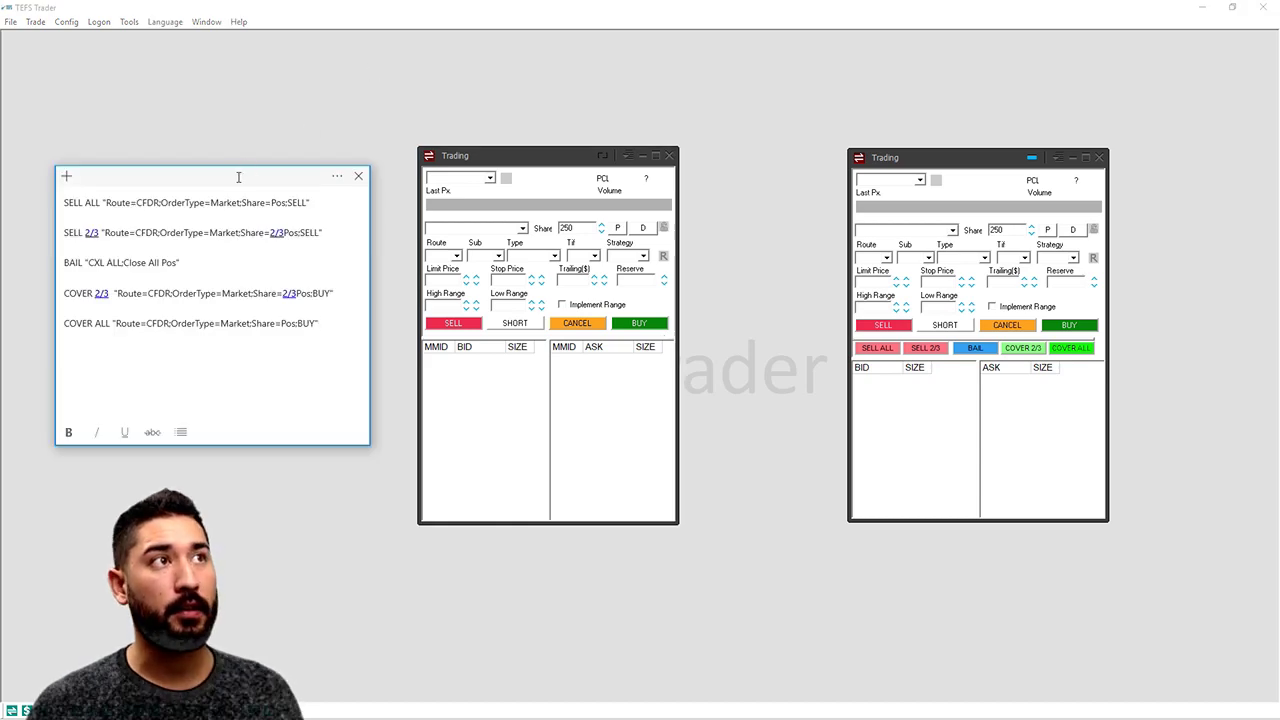
mouse_move(238, 175)
left_mouse_down()
mouse_move(379, 190)
mouse_move(222, 183)
left_mouse_up()
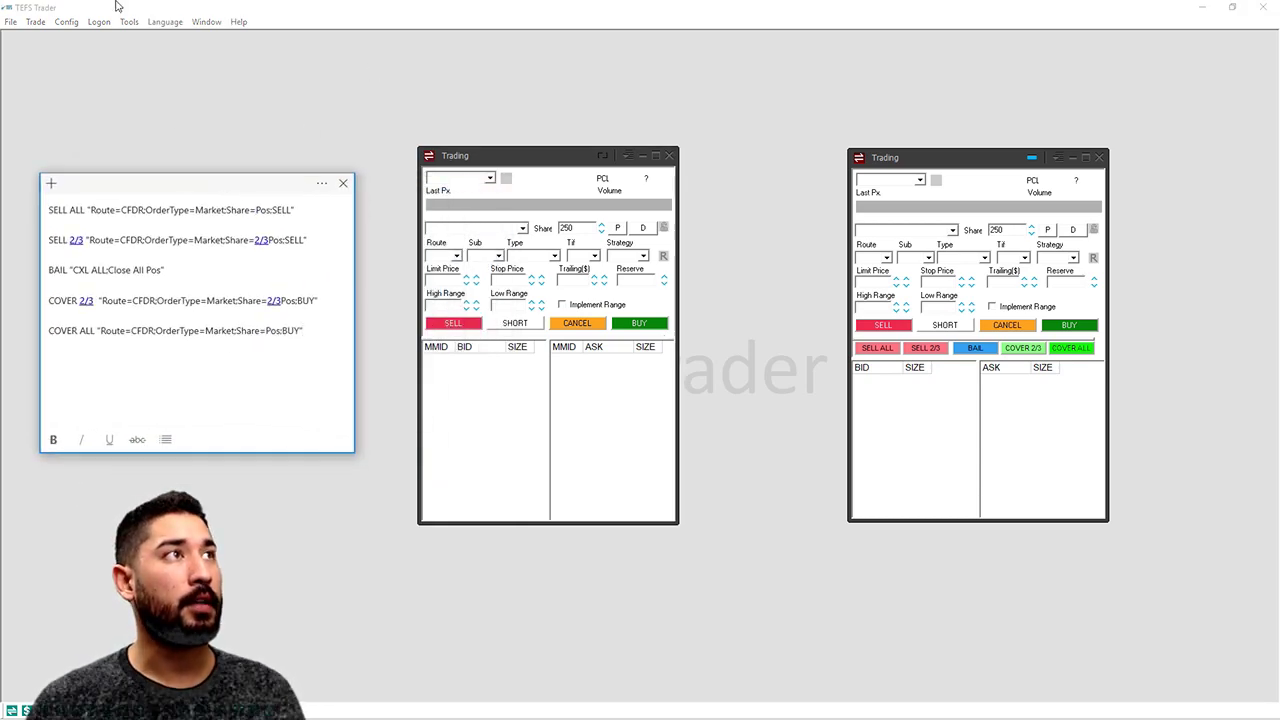
Open the Hot Key Configure list and scroll to the empty rows below 'panic out'
left_click(66, 22)
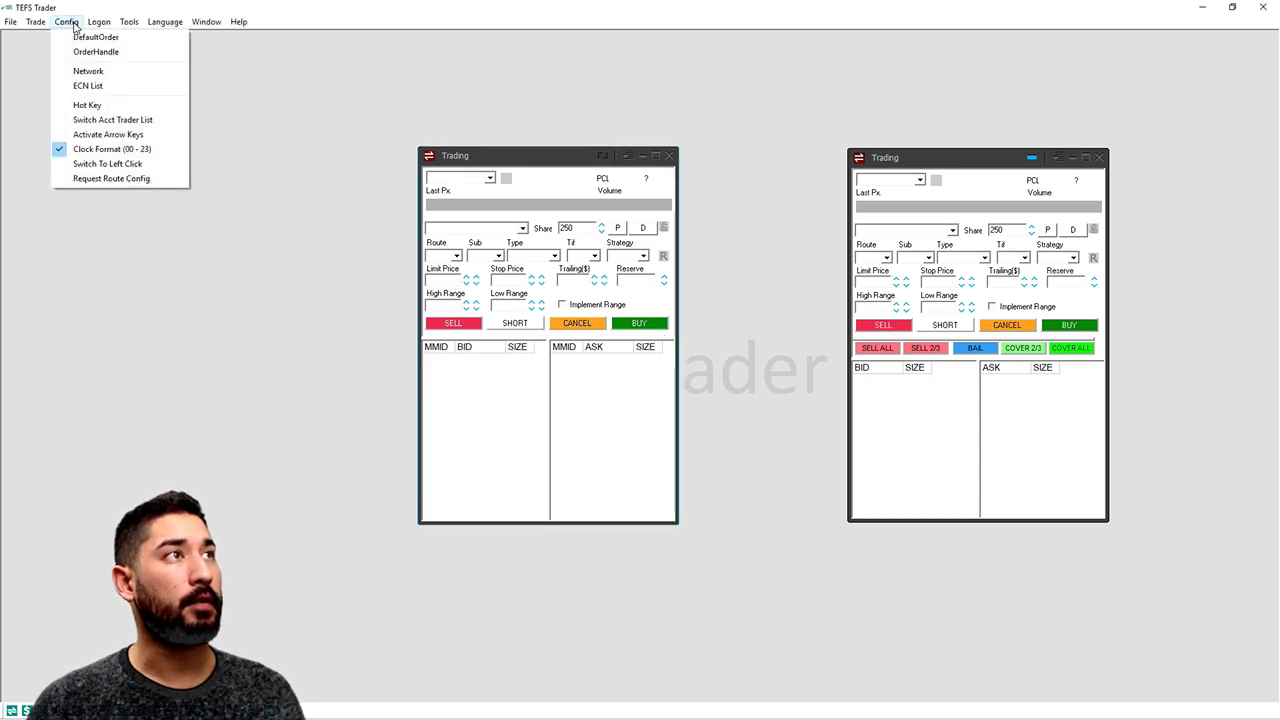
left_click(88, 105)
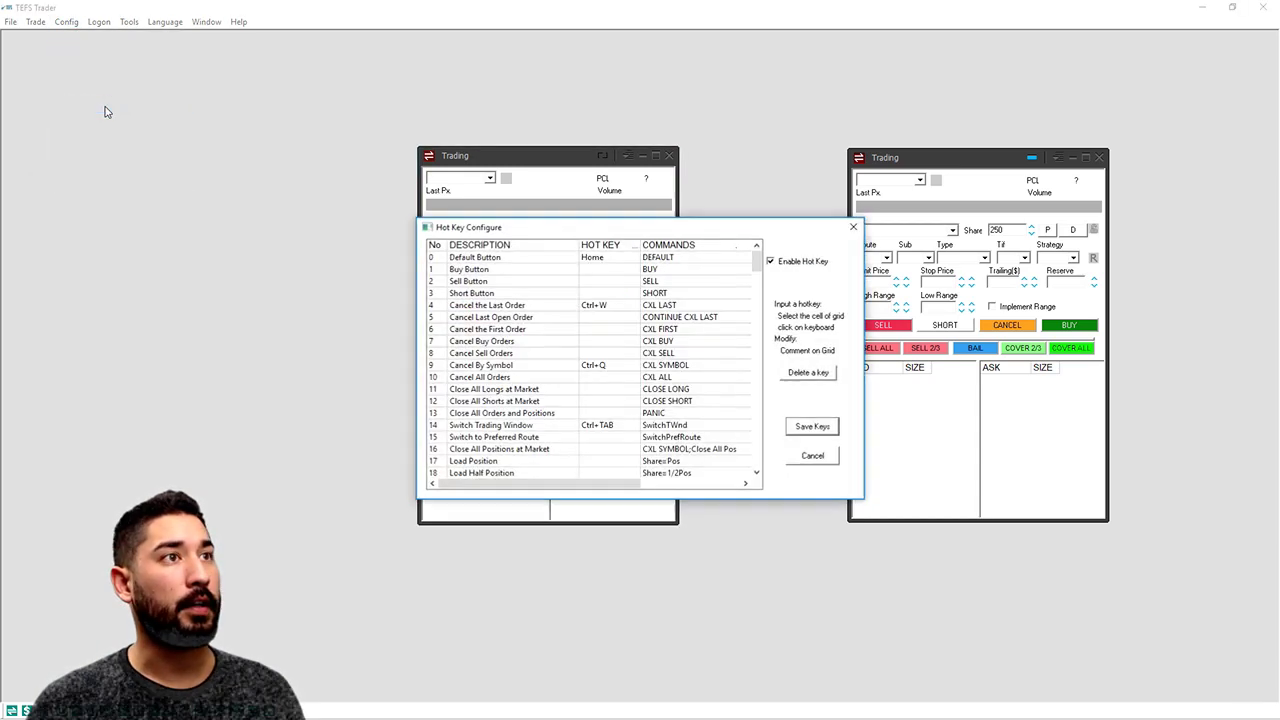
left_click_drag(757, 262, 757, 400)
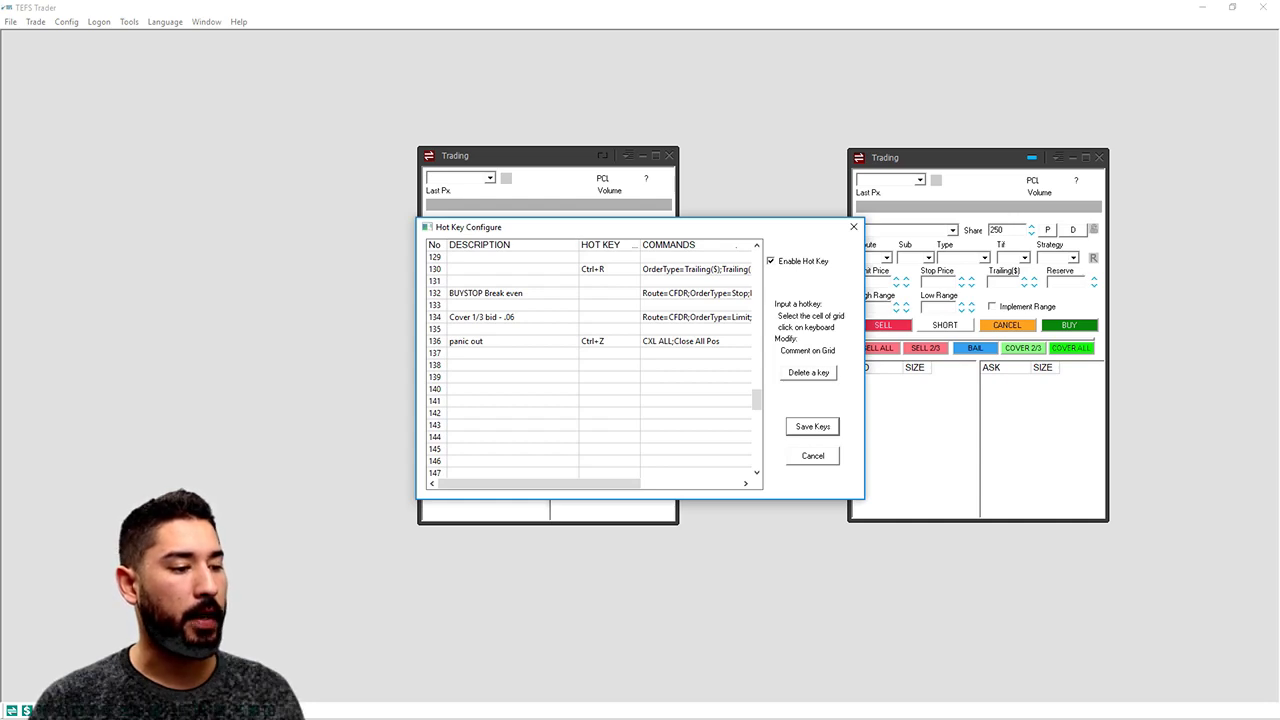
Copy the SELL ALL label from the command notes
key("alt+Tab")
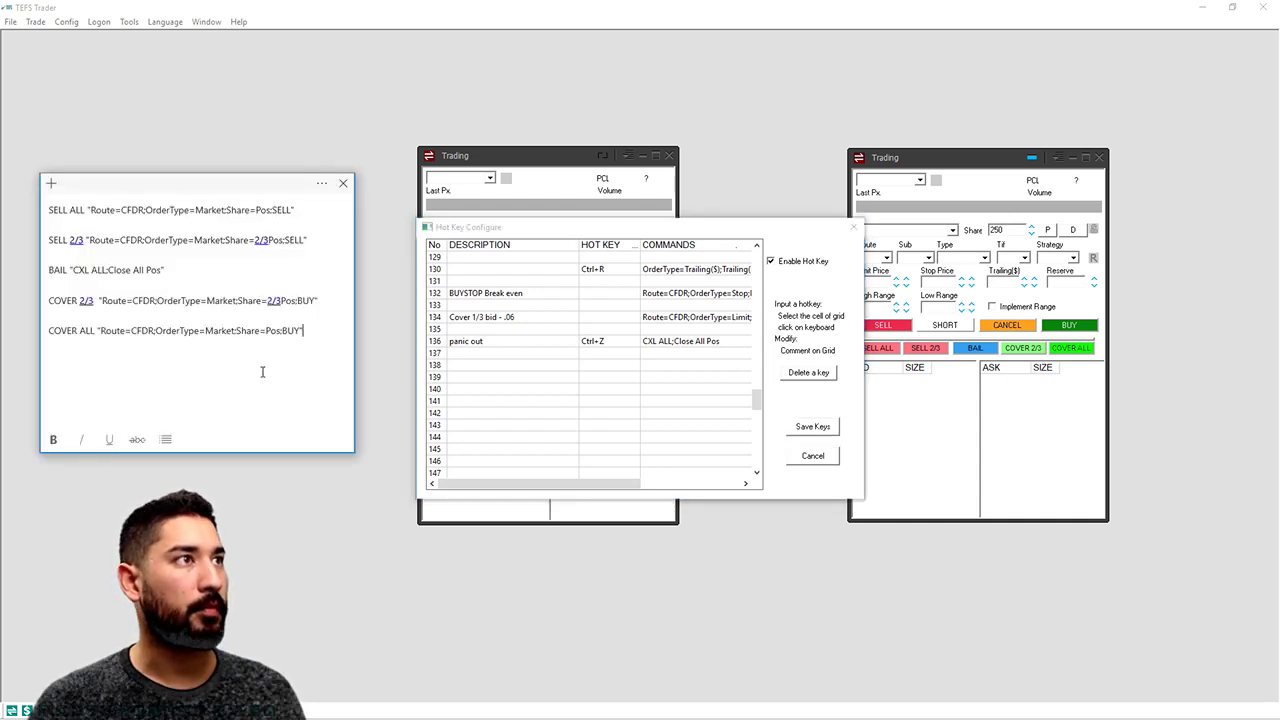
left_click_drag(84, 210, 27, 210)
key("ctrl+c")
left_click(64, 210)
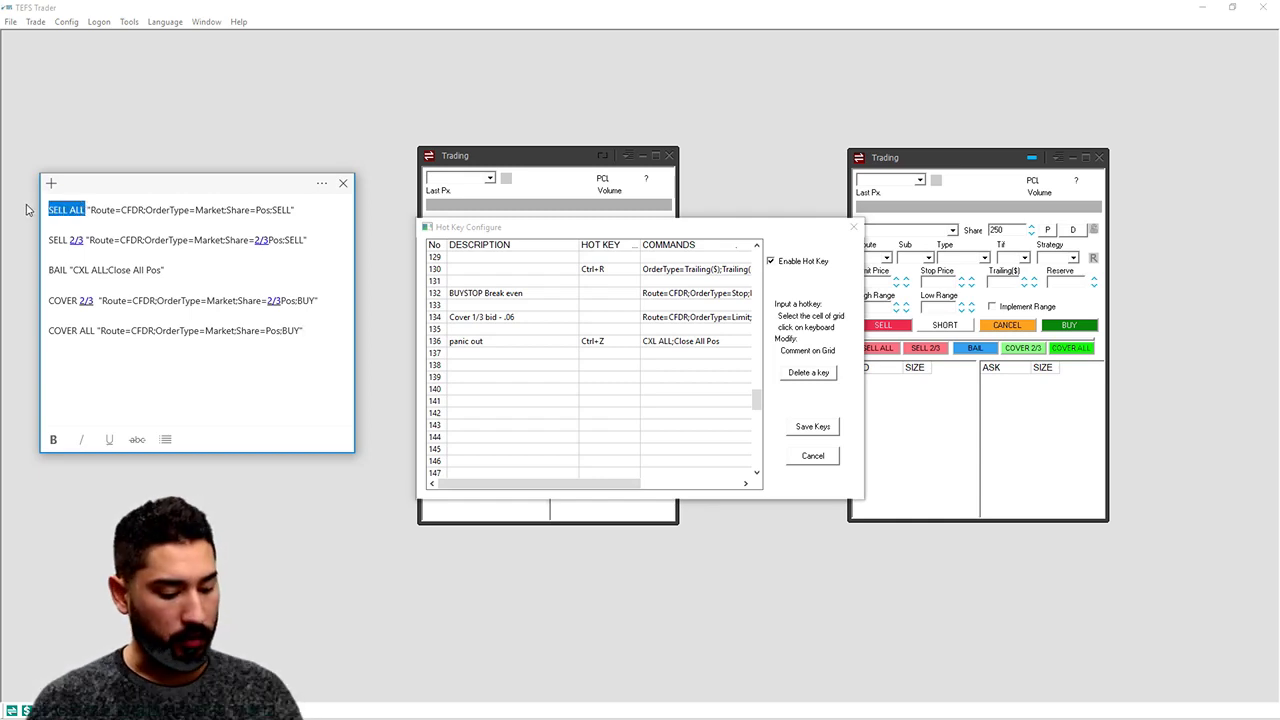
Fill row 138 with description SELL ALL and command Route=CFDR;OrderType=Market;Share=Pos;SELL
left_click(517, 366)
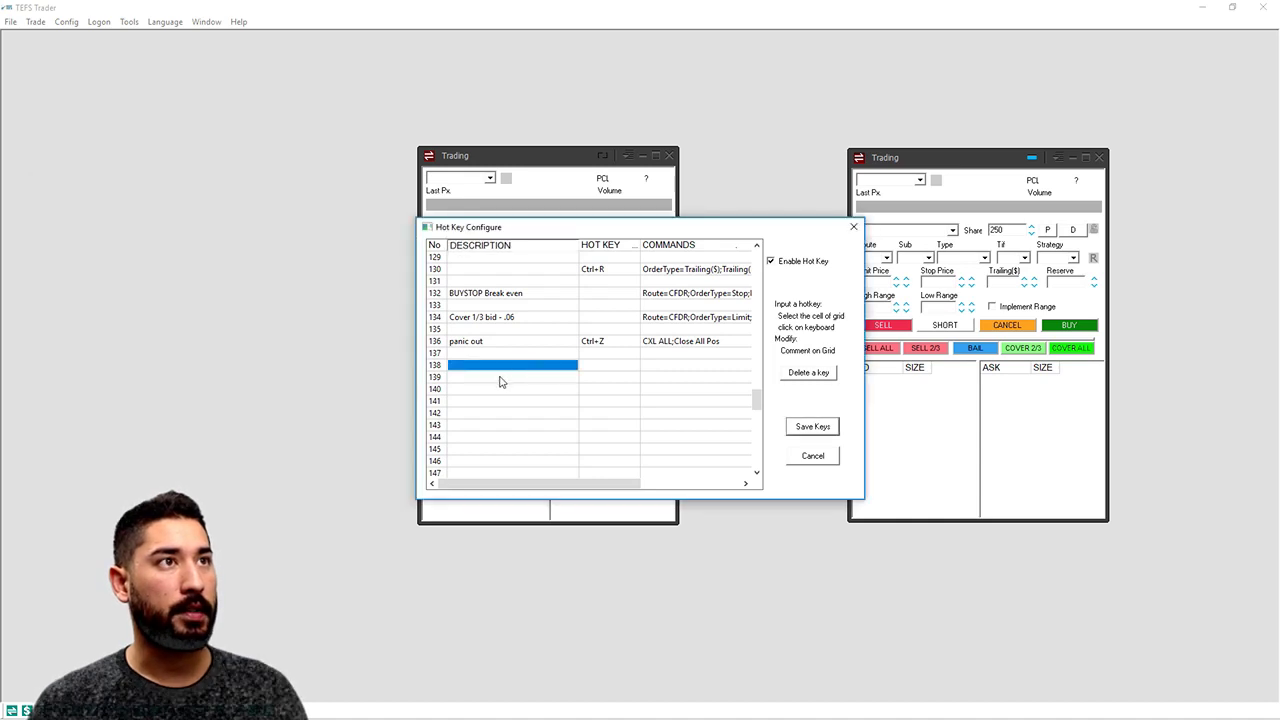
key("ctrl+v")
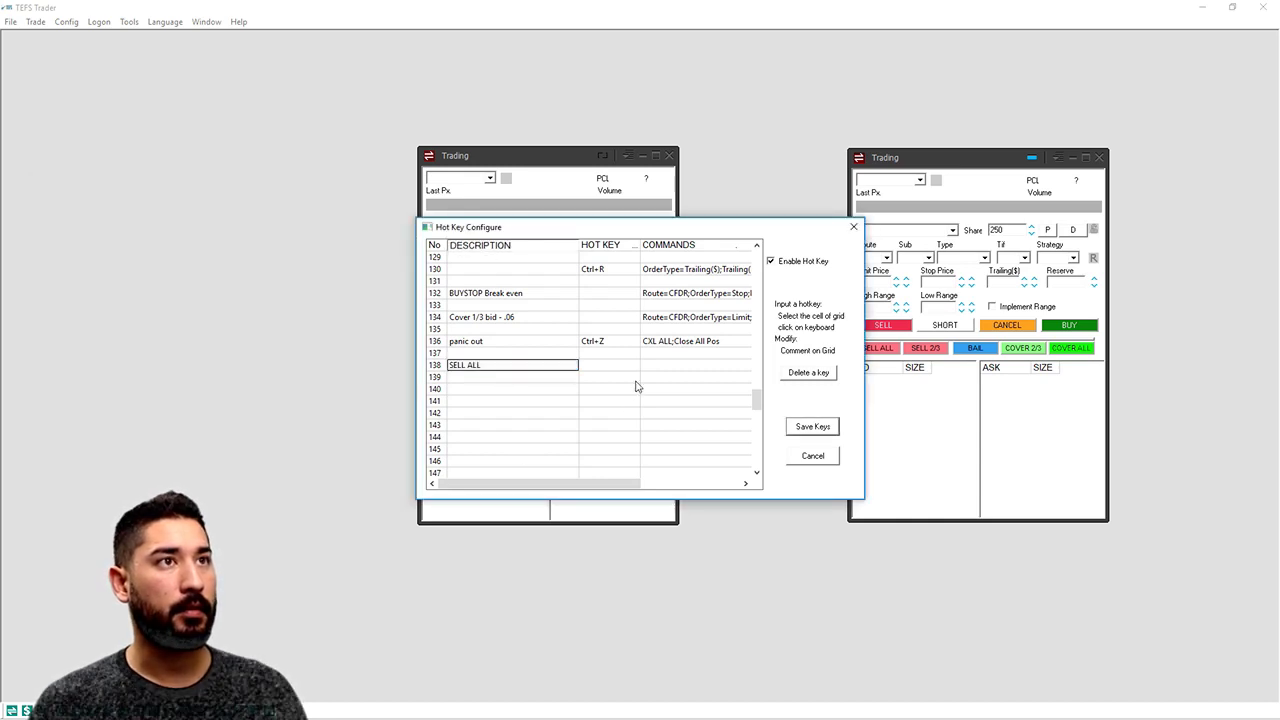
left_click(454, 694)
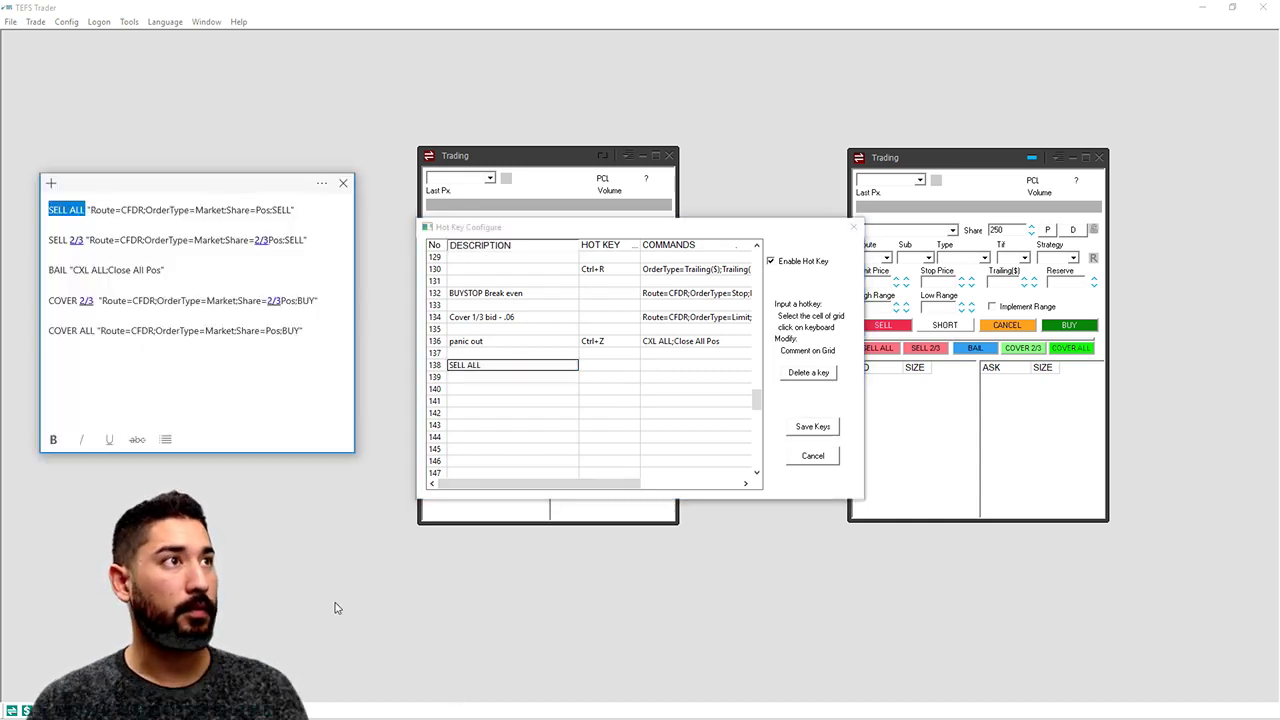
left_click_drag(293, 209, 92, 212)
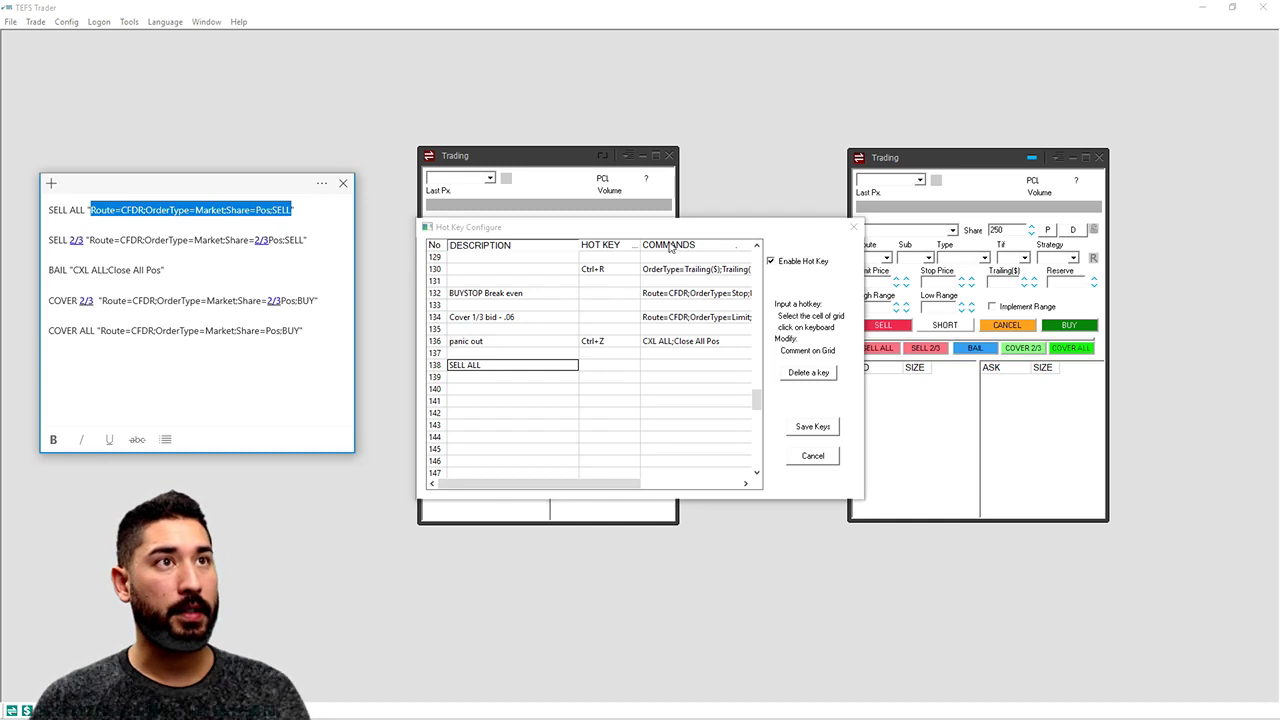
left_click(662, 368)
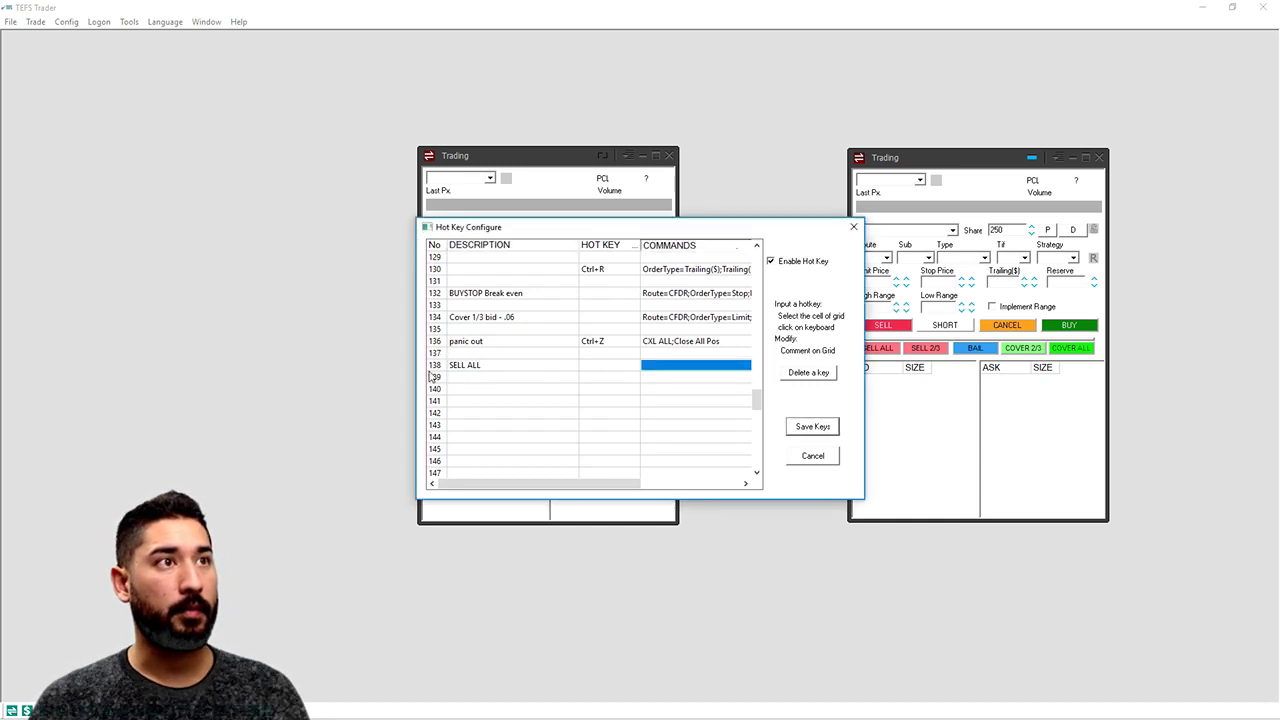
key("ctrl+v")
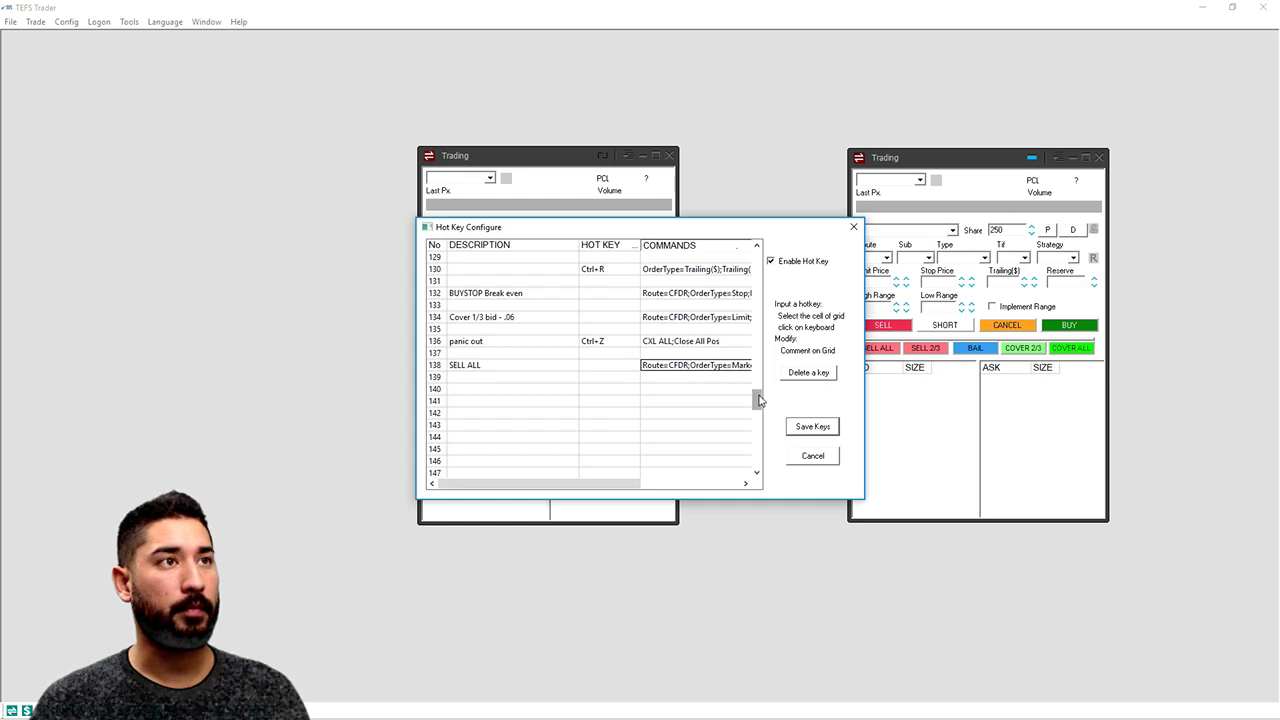
Select the SELL 2/3 entry in the command notes
key("alt+Tab")
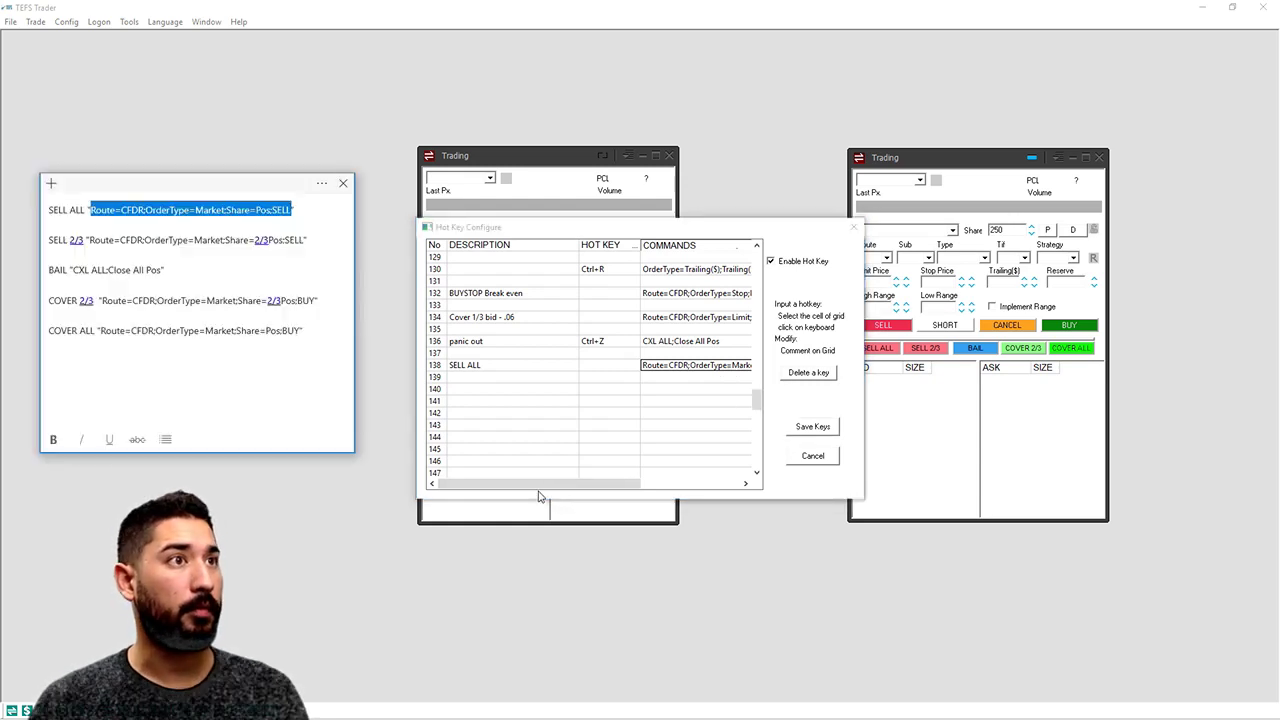
left_click_drag(83, 245, 308, 245)
left_click(20, 251)
key("alt+Tab")
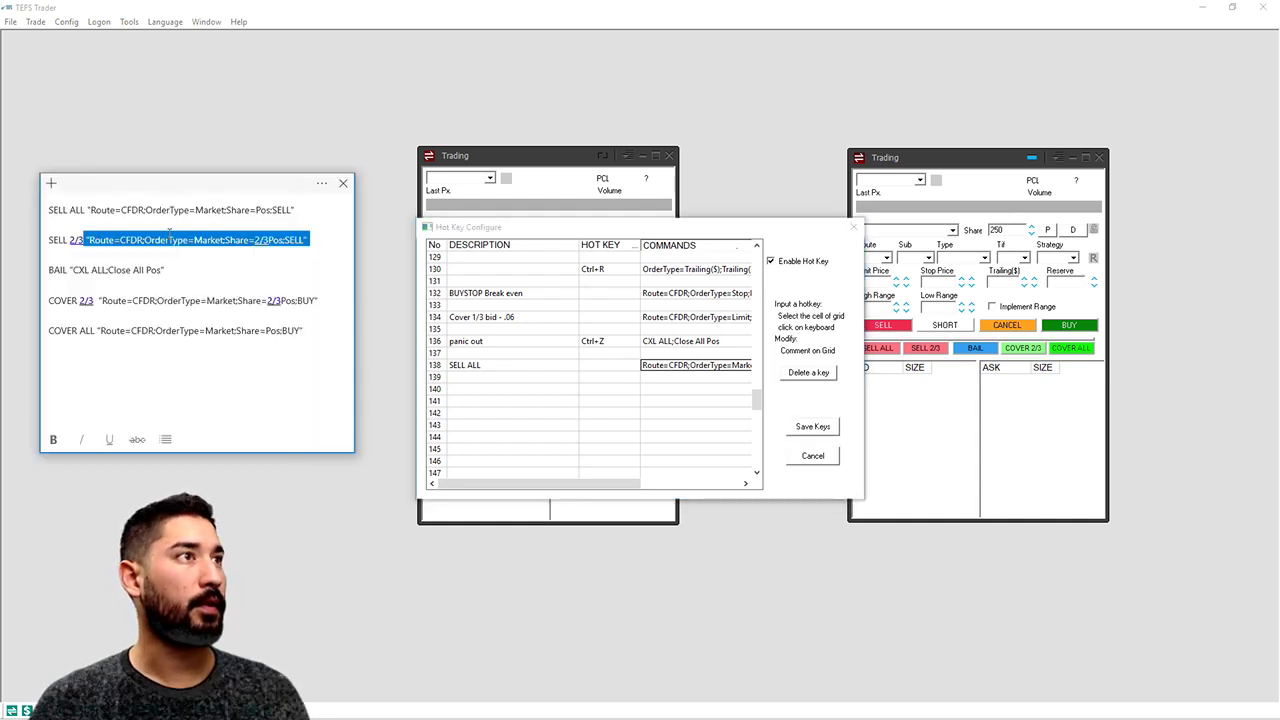
Paste SELL 2/3 as row 139's description
left_click(110, 232)
left_click_drag(86, 240, 59, 241)
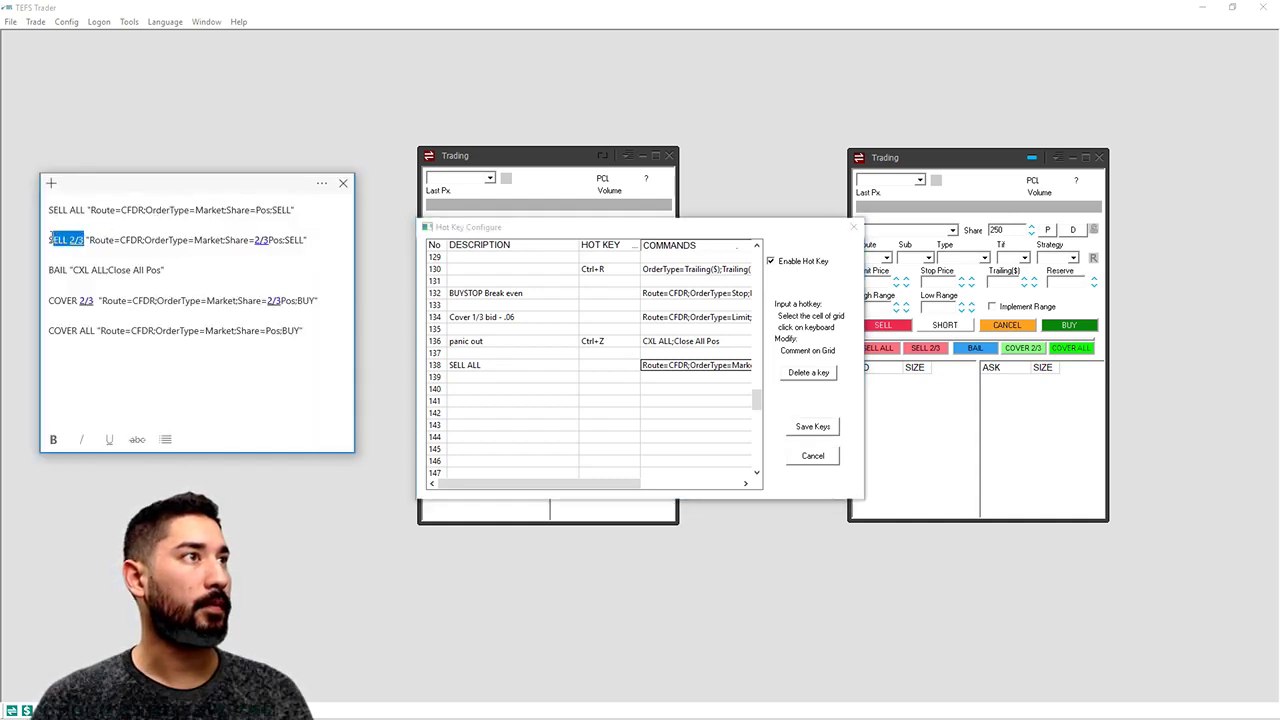
left_click(459, 379)
type("SELL 2/3")
Give row 139 the command Route=CFDR;OrderType=Market;Share=2/3Pos;SELL and enlarge the hot key dialog
key("alt+Tab")
left_click_drag(88, 241, 212, 241)
left_click(210, 241)
left_click_drag(305, 240, 107, 236)
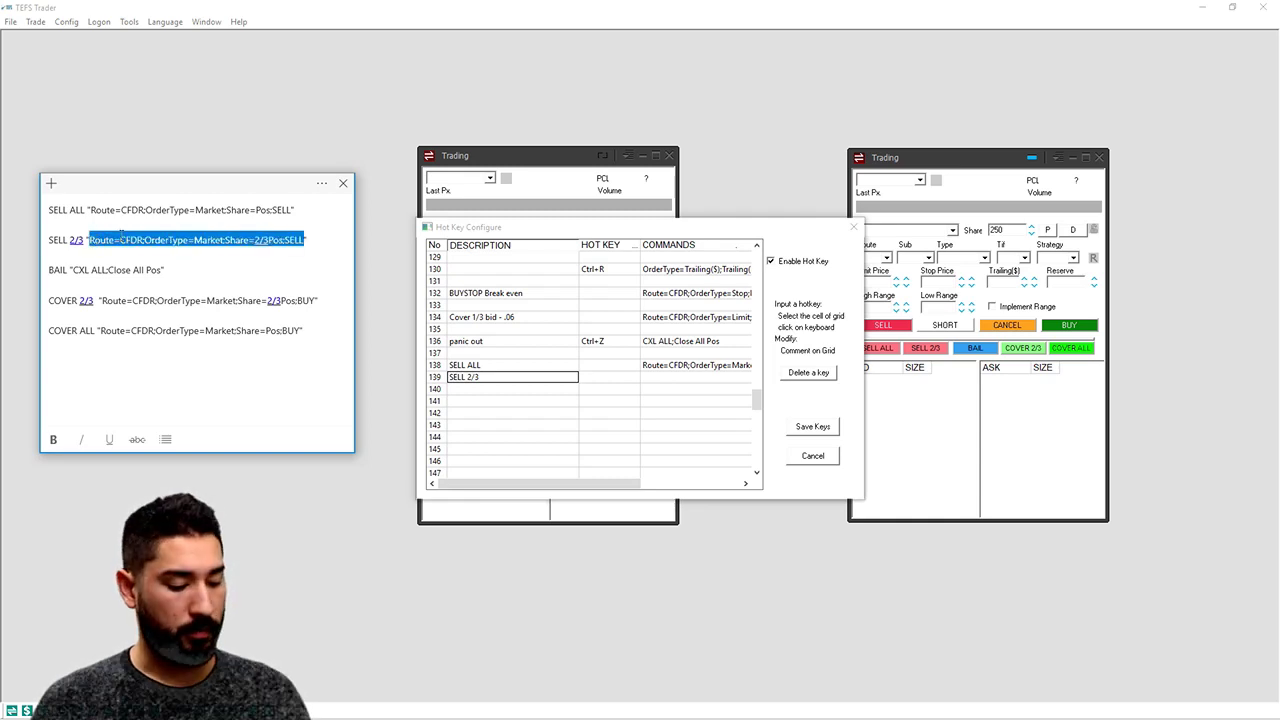
left_click(684, 379)
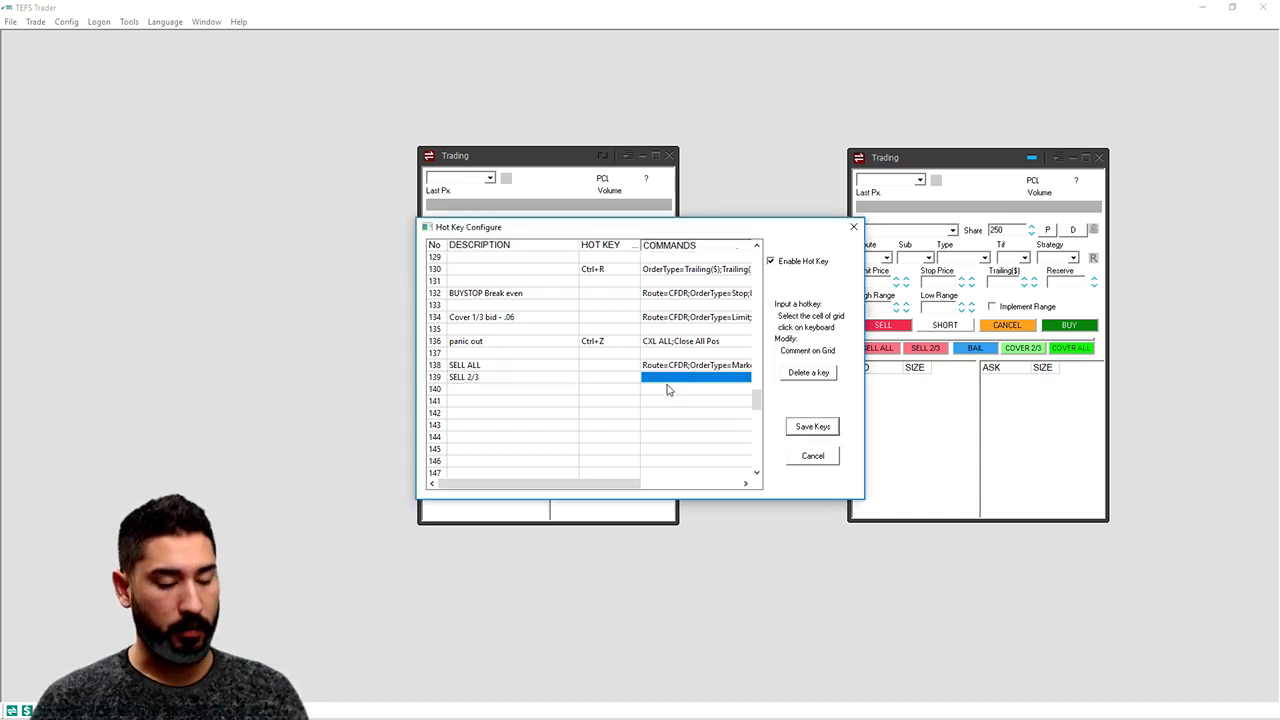
key("ctrl+v")
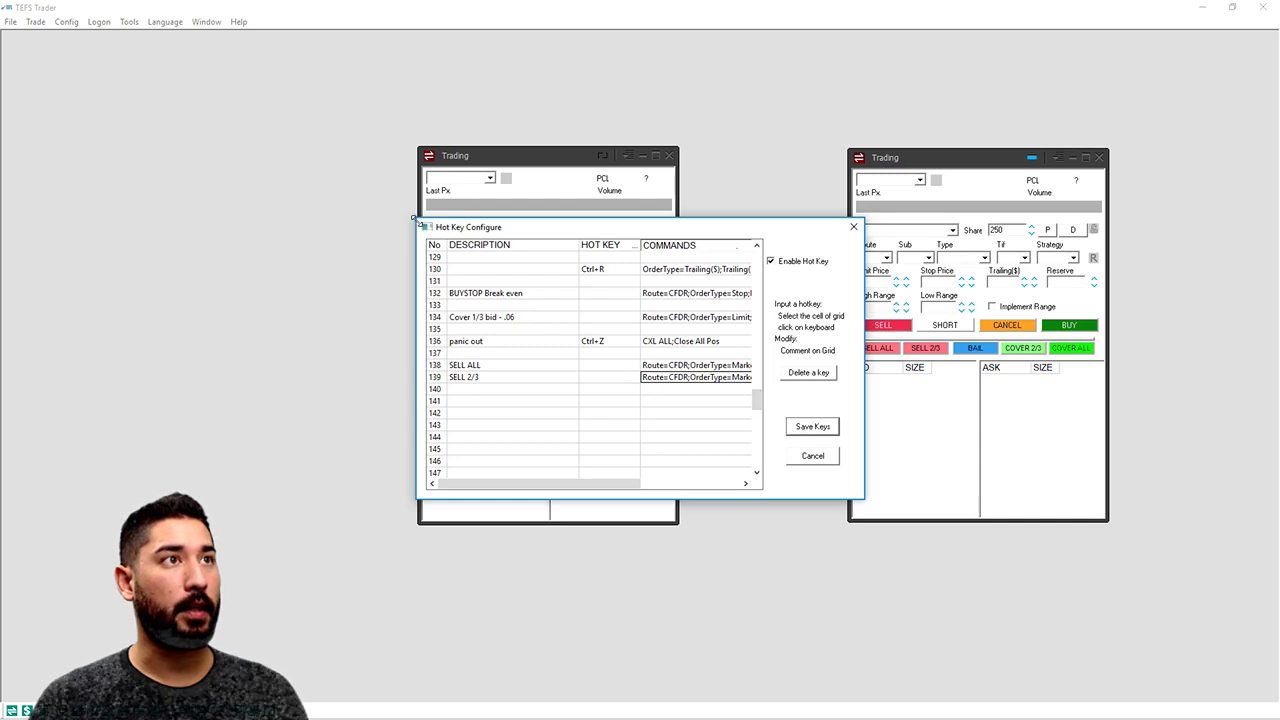
left_click_drag(413, 218, 207, 87)
mouse_move(757, 375)
left_mouse_down()
mouse_move(749, 172)
mouse_move(756, 360)
left_mouse_up()
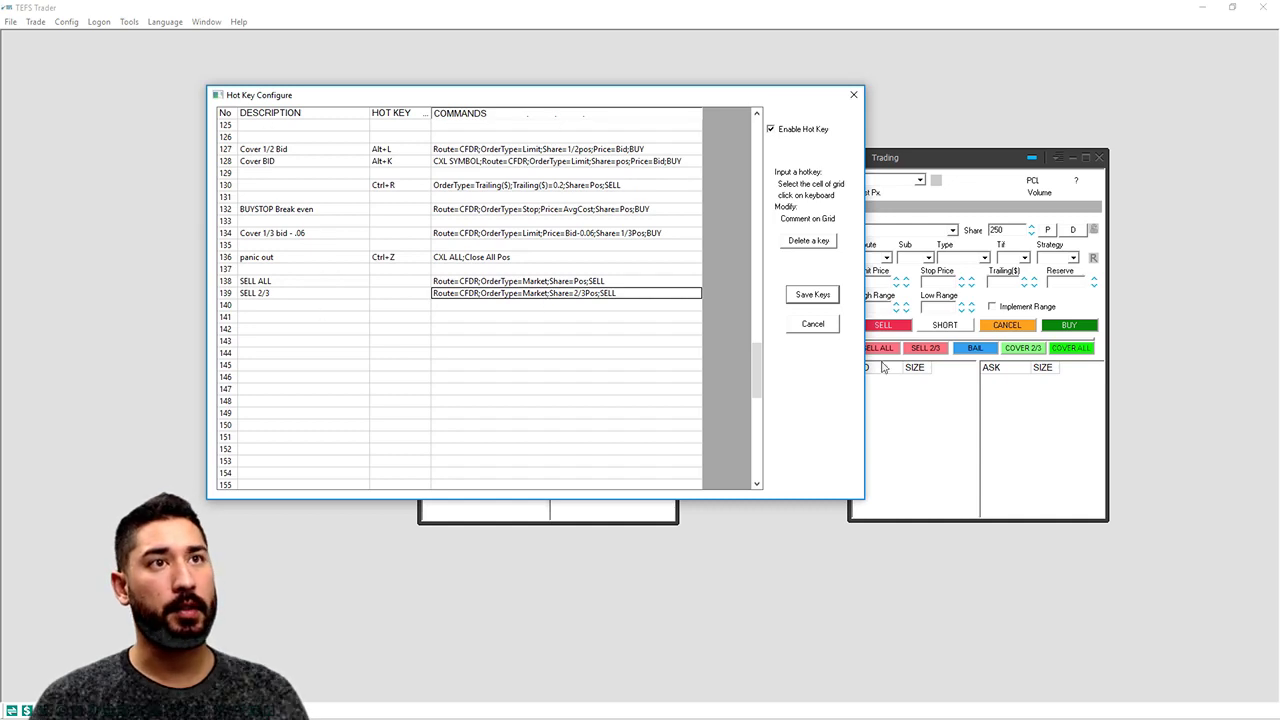
Cancel Hot Key Configure and expand the left Trading window to show five blank hot buttons
left_click(824, 327)
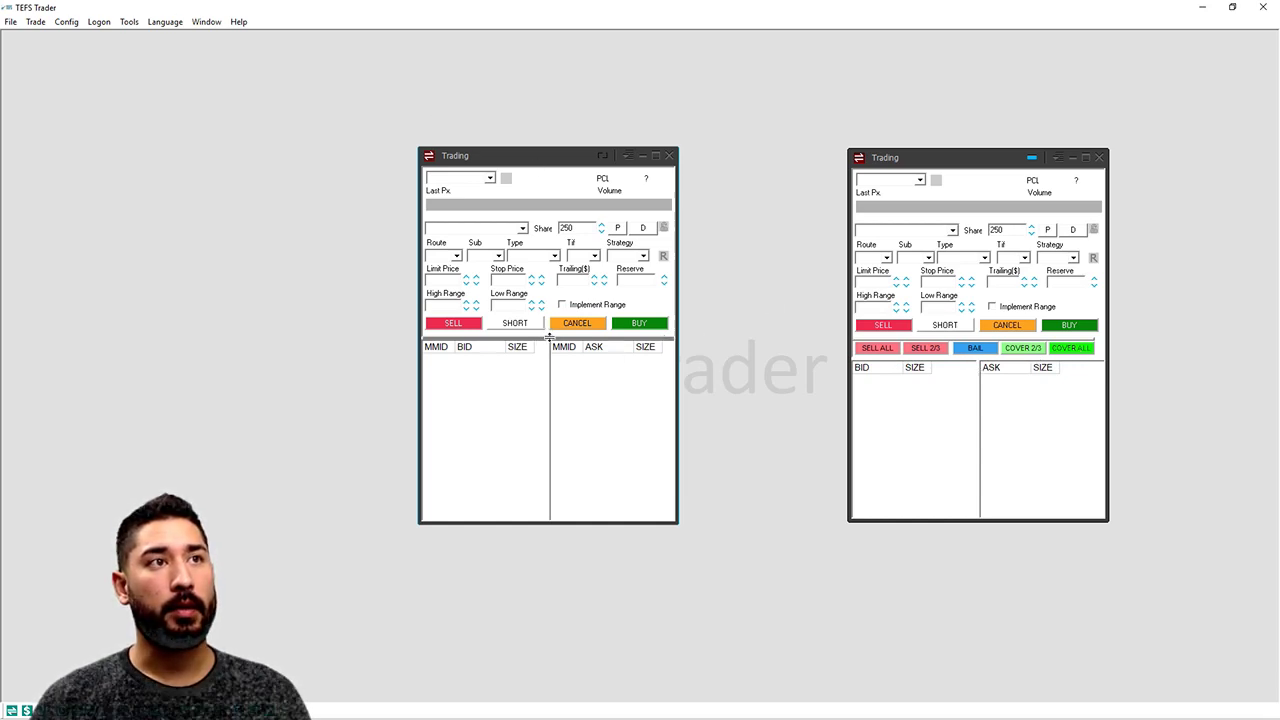
left_click_drag(549, 337, 549, 360)
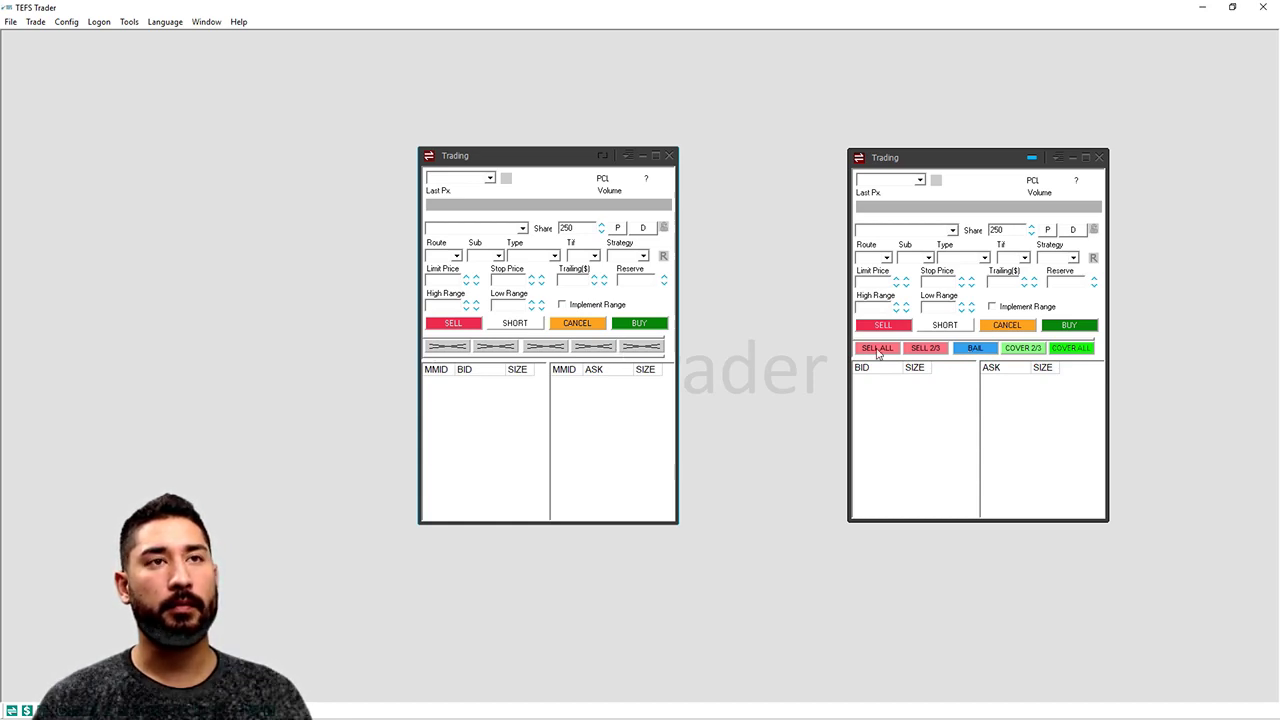
Give the first hot button a pink background in the hot button configuration
right_click(454, 347)
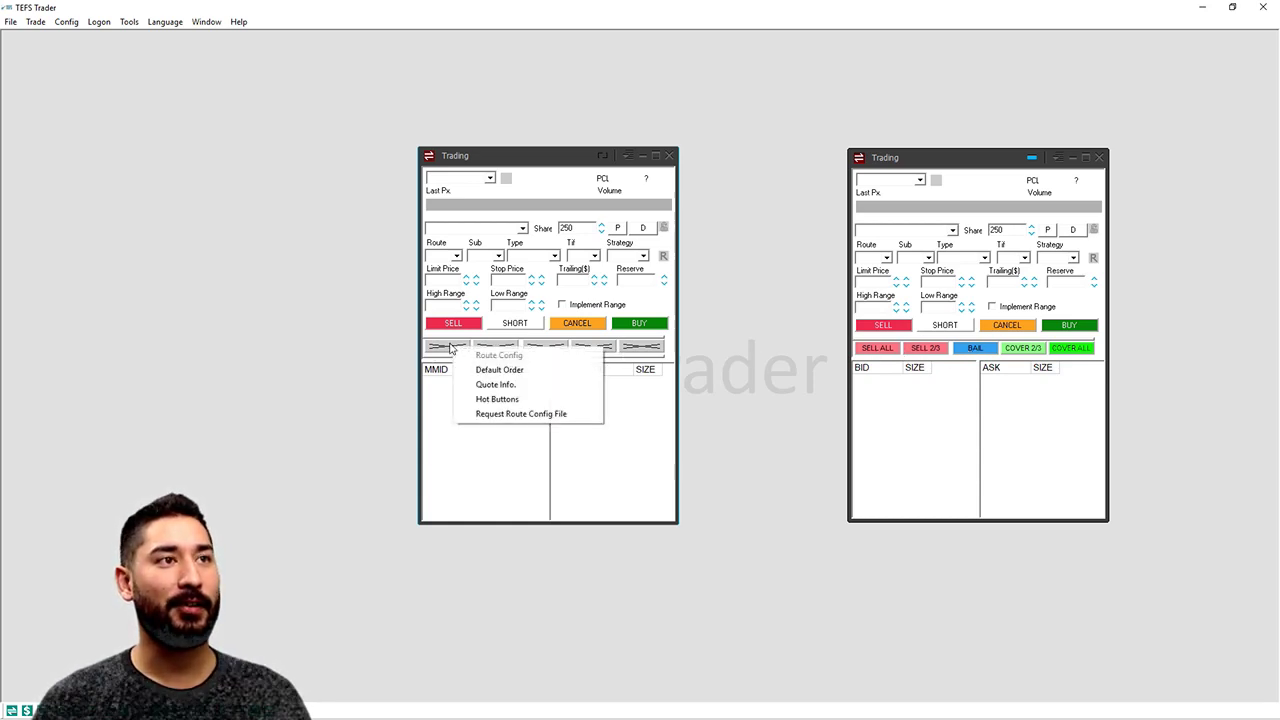
left_click(497, 399)
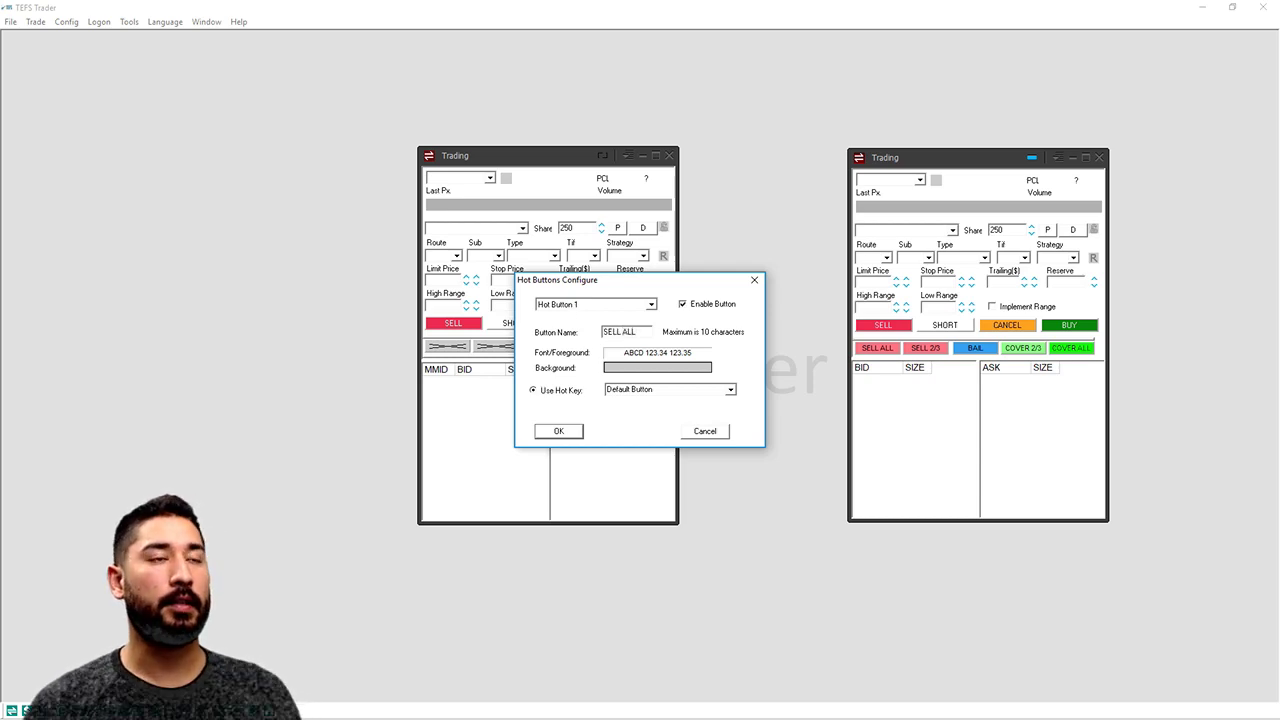
left_click(695, 372)
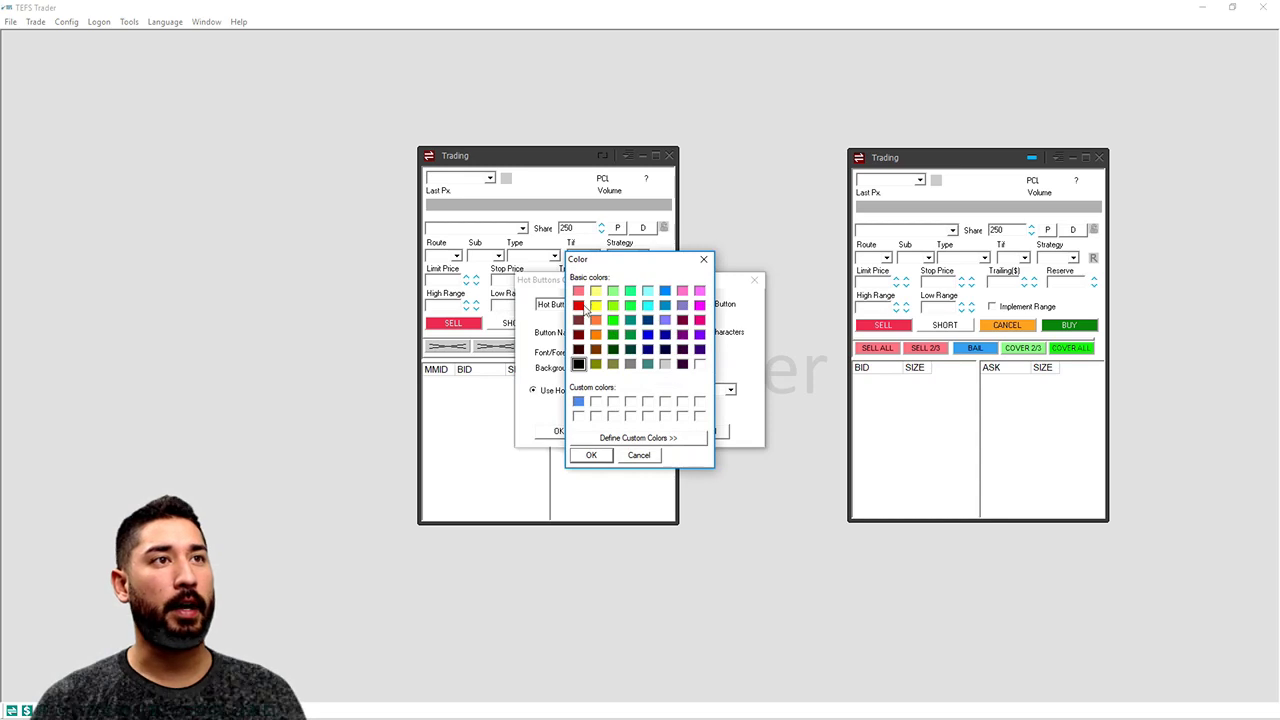
left_click(578, 290)
left_click(591, 455)
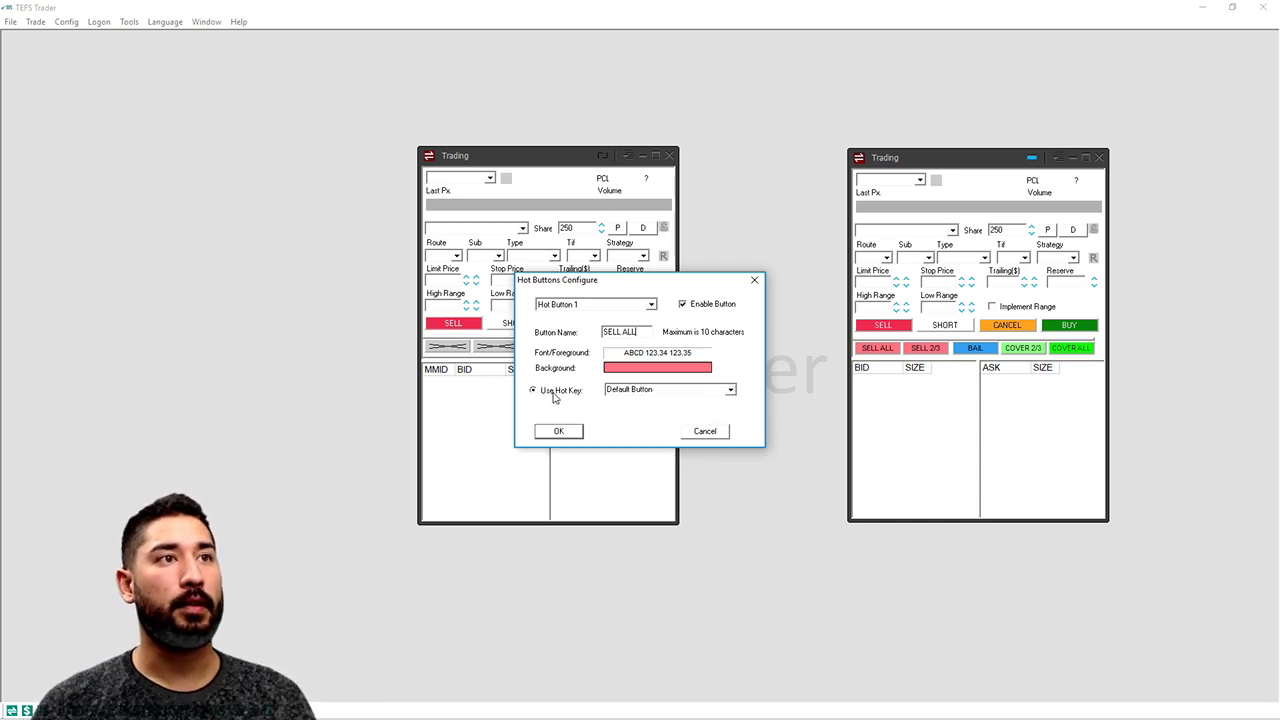
Bind the SELL ALL button to the Sell All hot key, save it, and reopen Hot Buttons setup
left_click(731, 390)
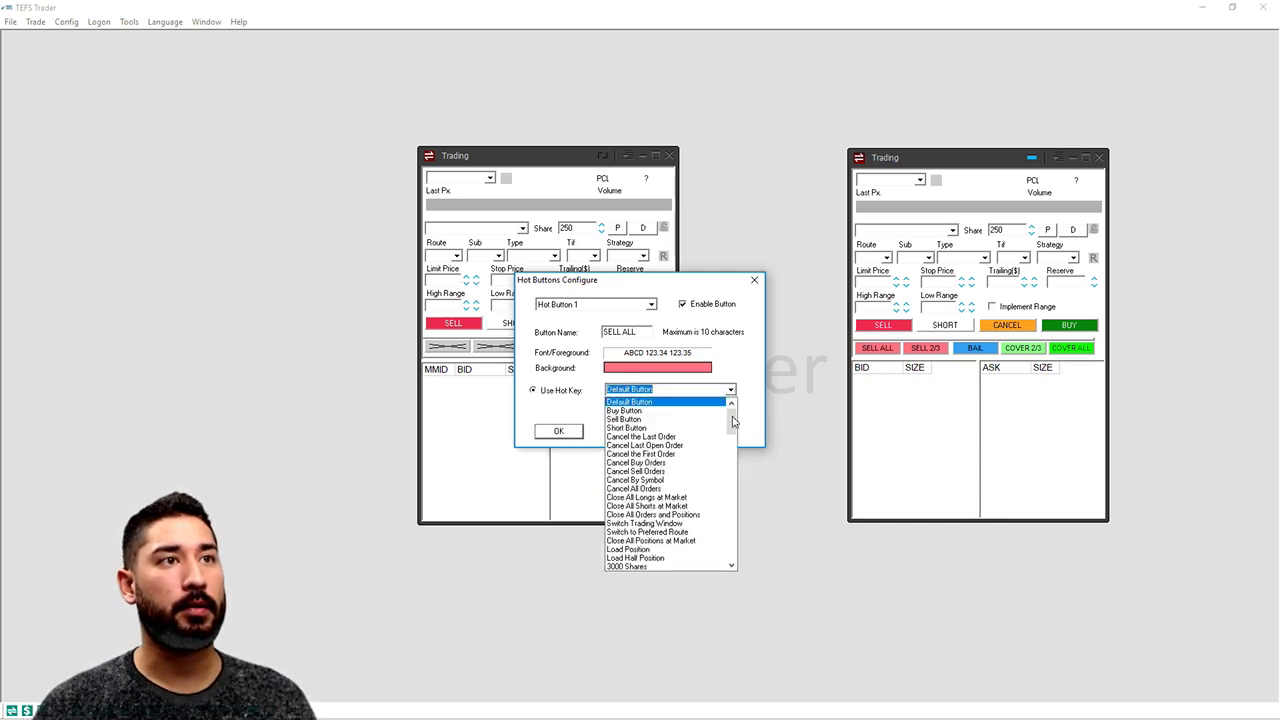
left_click_drag(733, 424, 744, 453)
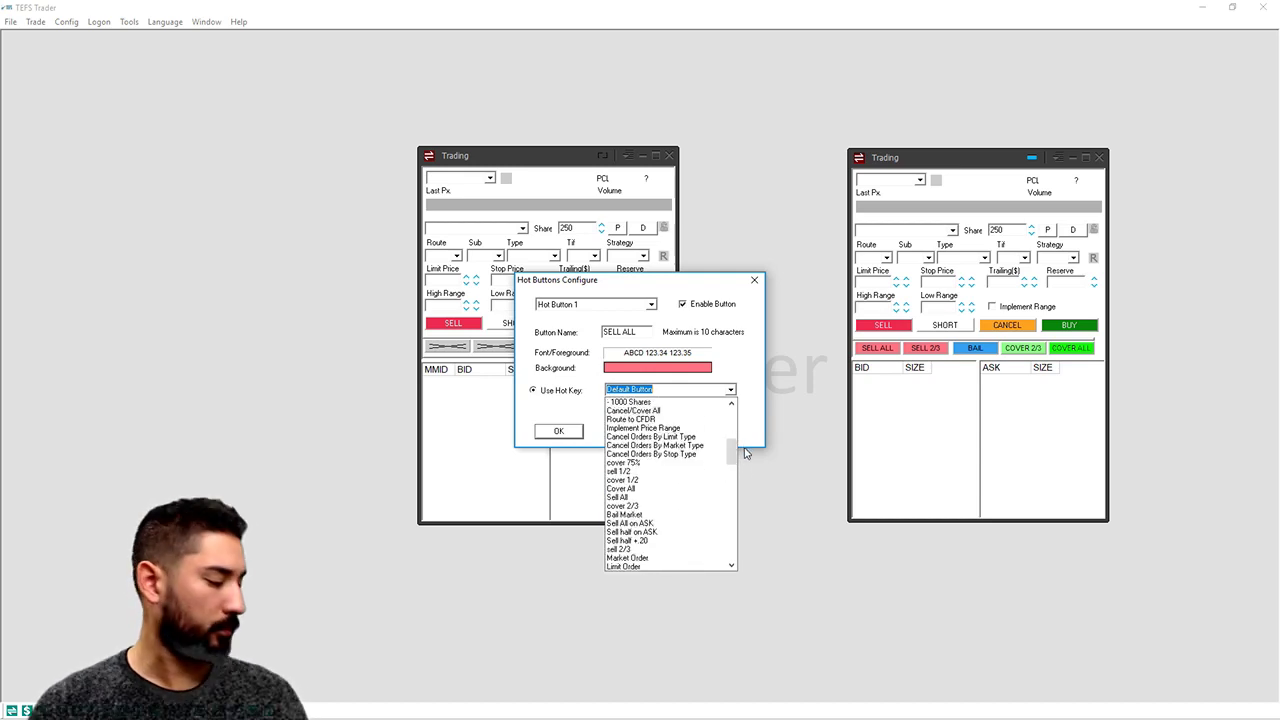
left_click(686, 499)
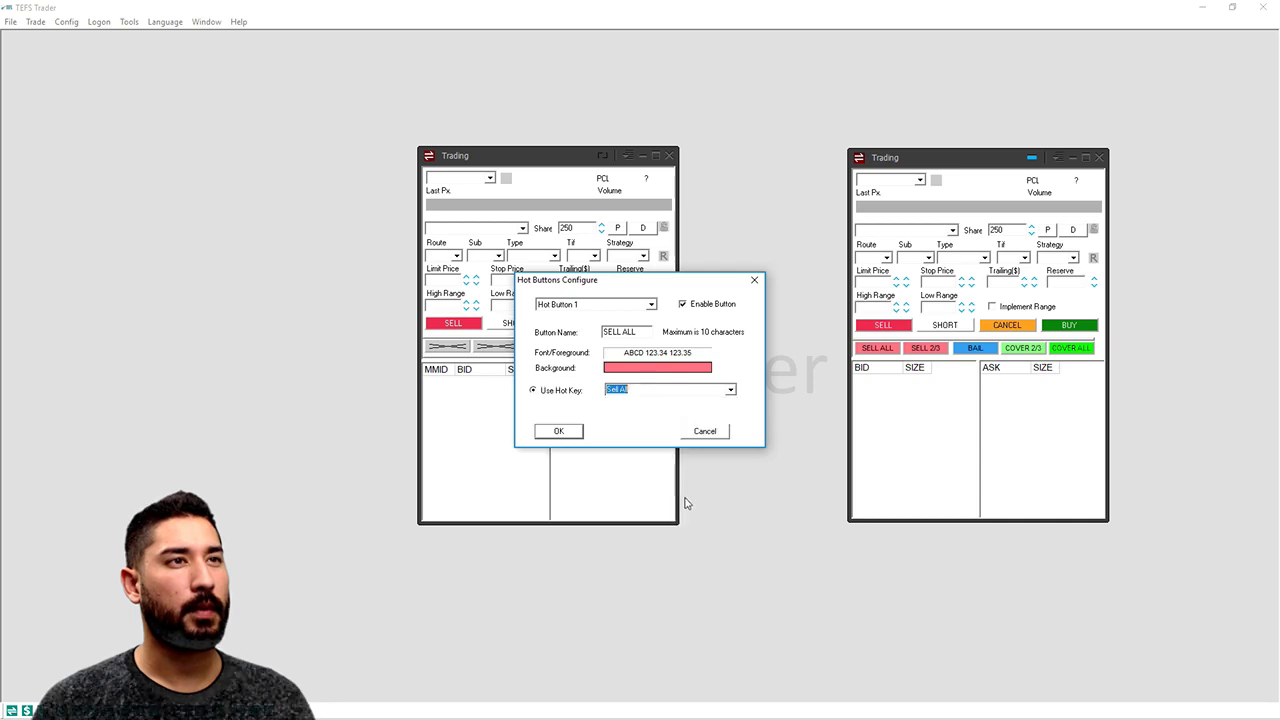
left_click(559, 431)
right_click(497, 352)
left_click(558, 401)
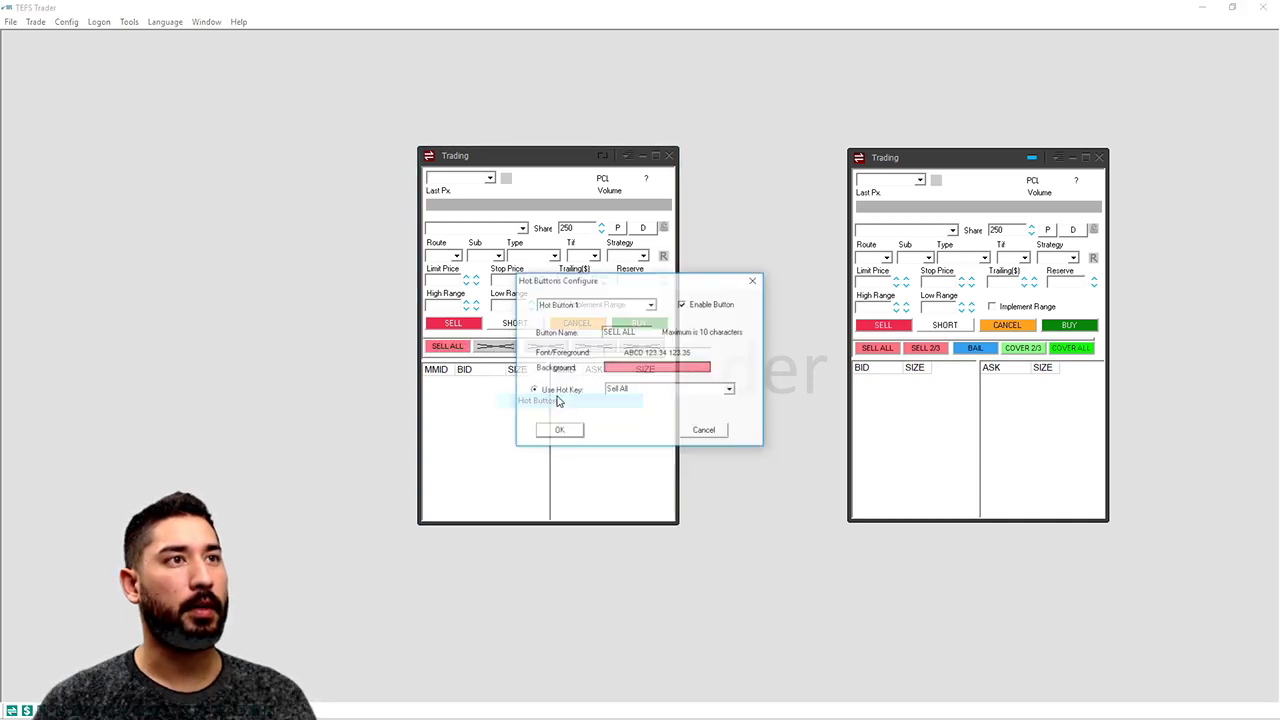
Name Hot Button 2 'SELL 2/3' and give it a light pink background
left_click(652, 304)
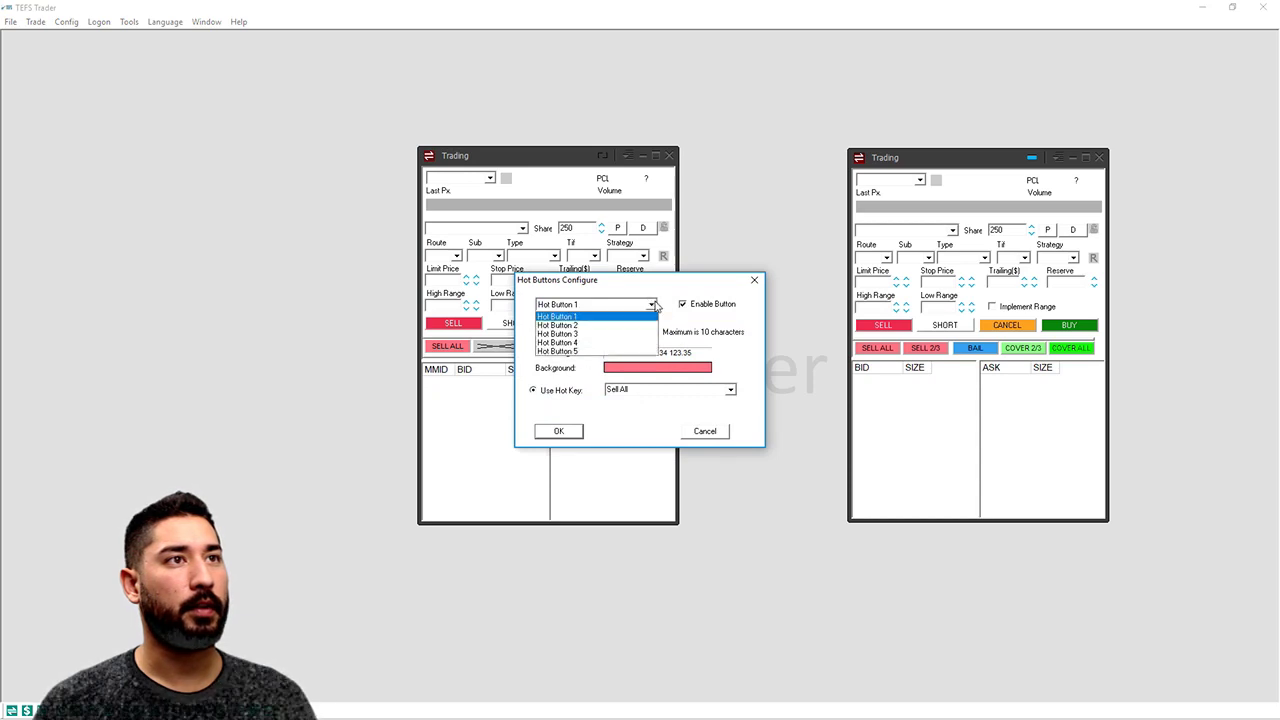
left_click(641, 326)
left_click(637, 333)
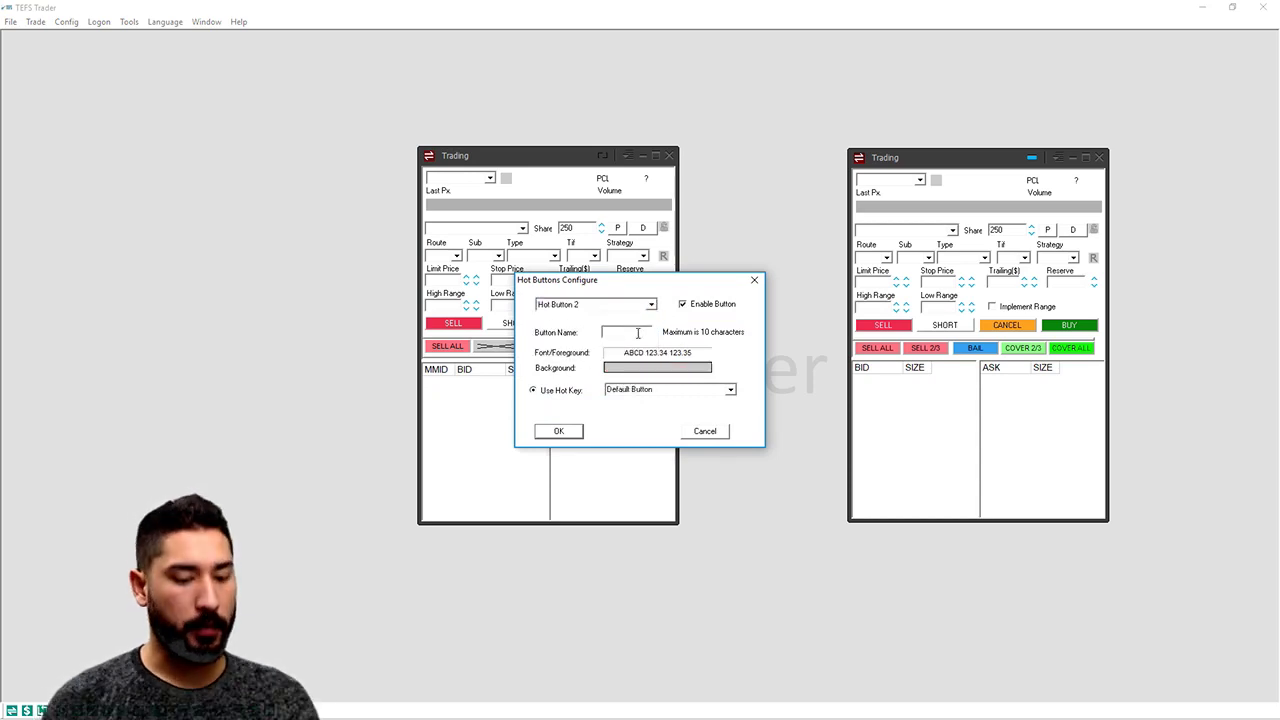
type("SELL 2")
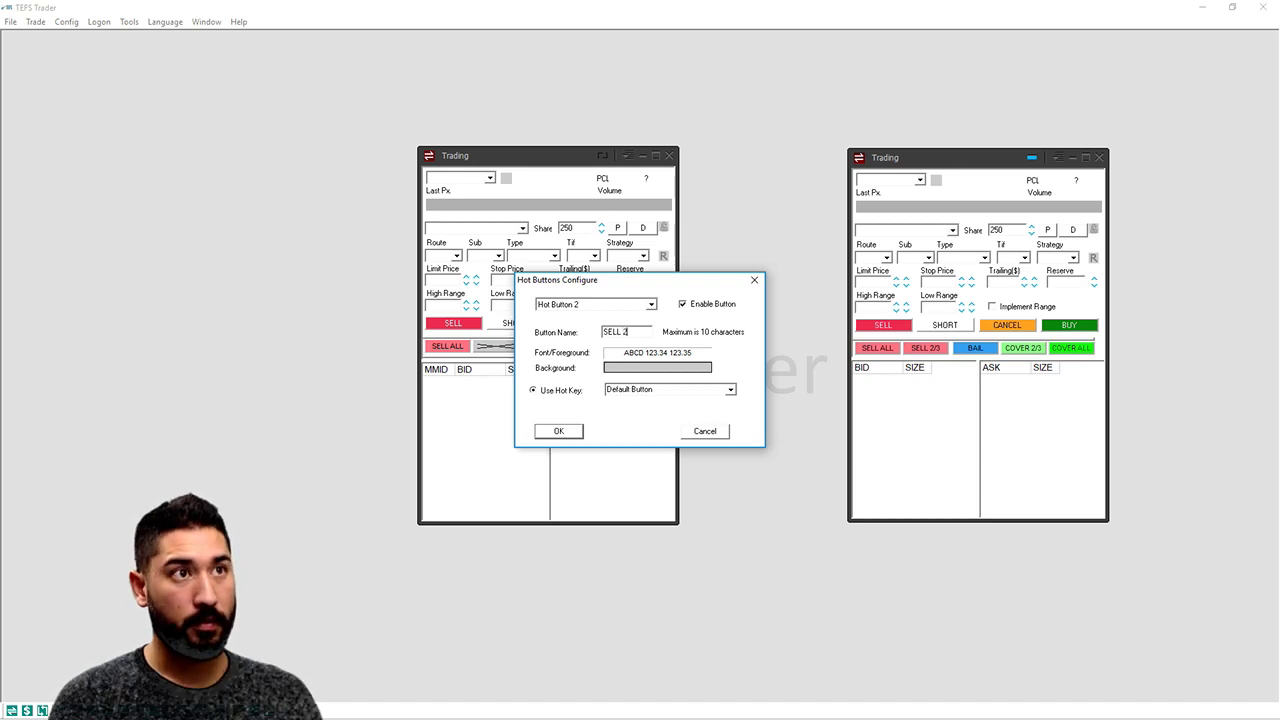
type("/3")
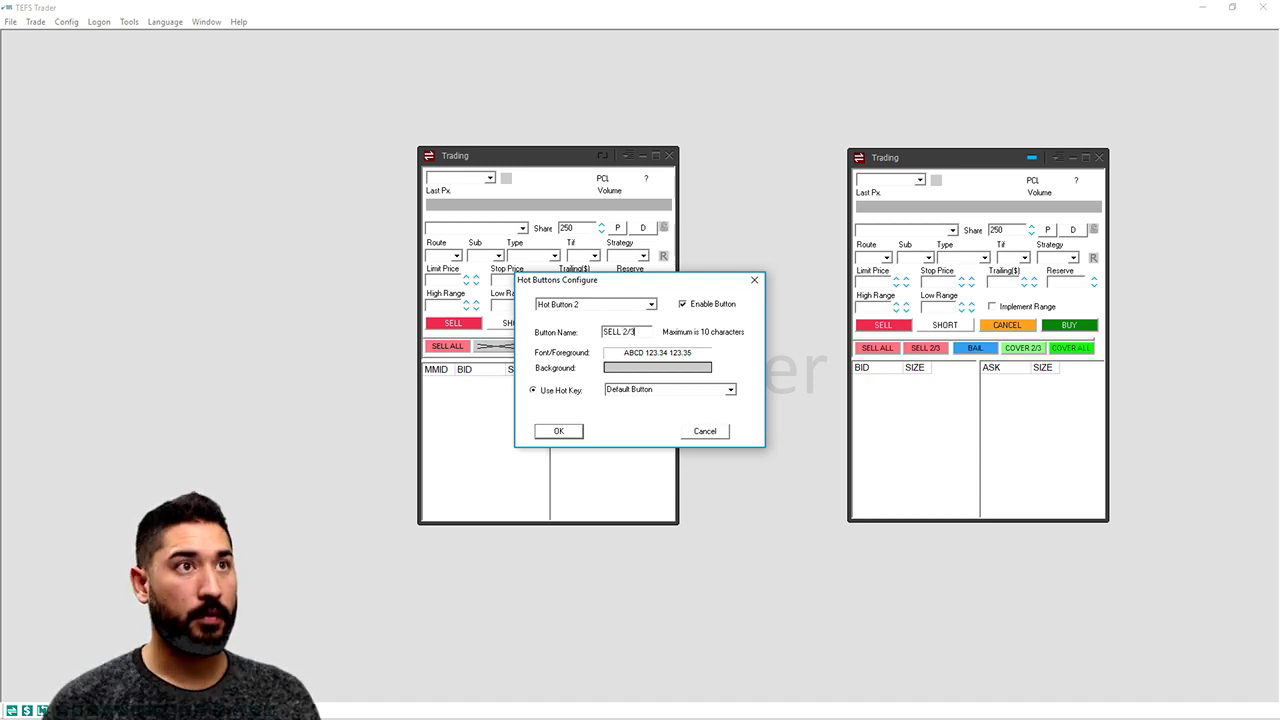
left_click(694, 369)
left_click(579, 292)
left_click(591, 455)
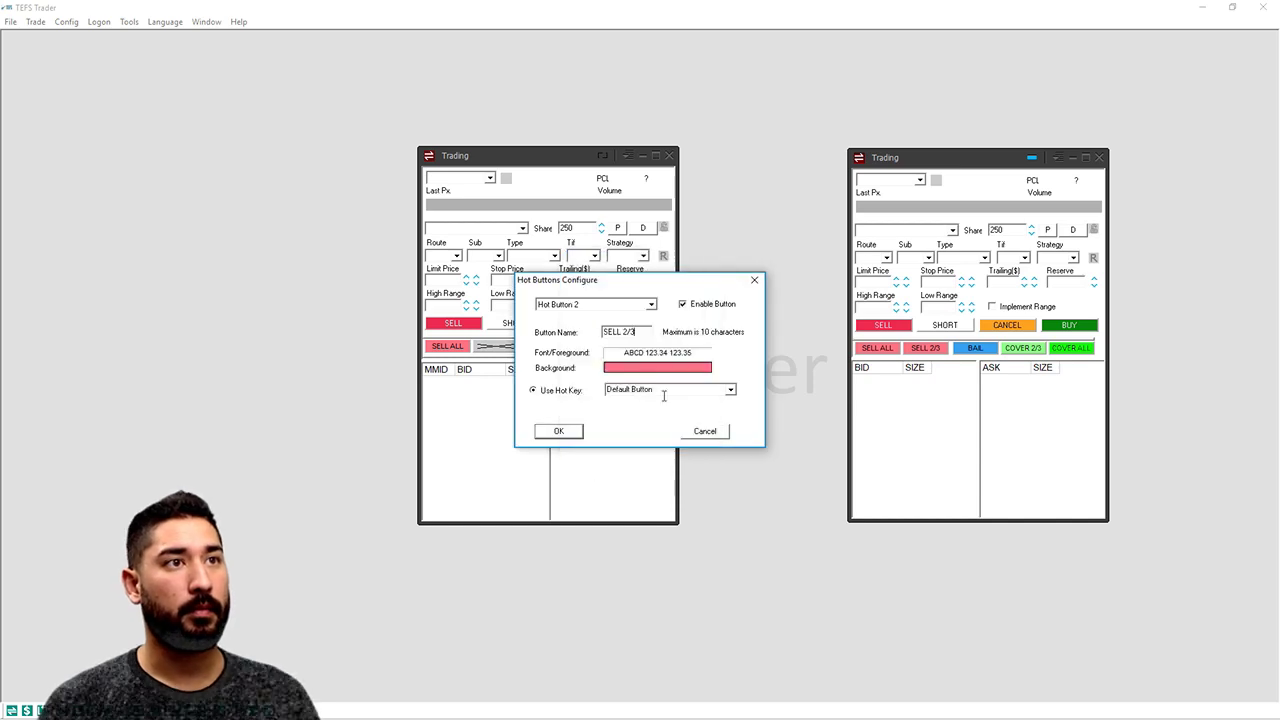
Bind the SELL 2/3 button to the sell 2/3 hot key and save it
left_click(731, 389)
scroll(655, 510, "down", 5)
left_click_drag(731, 446, 728, 490)
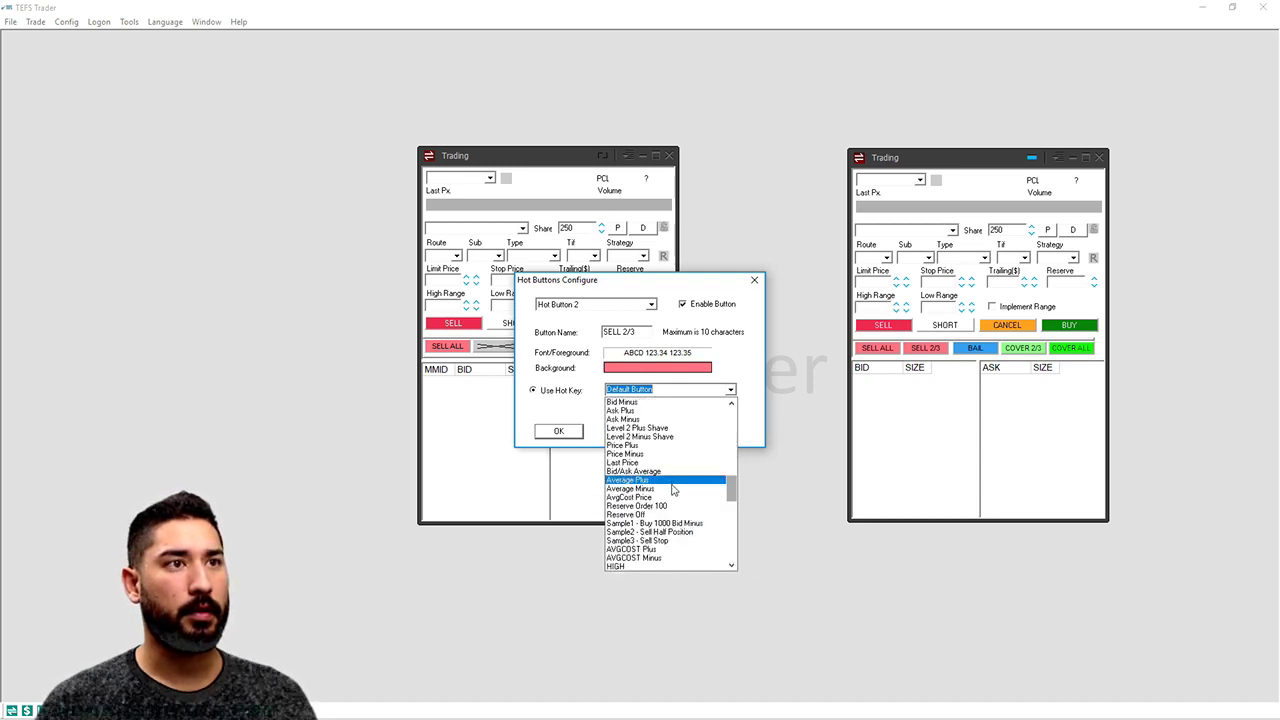
scroll(674, 484, "up", 6)
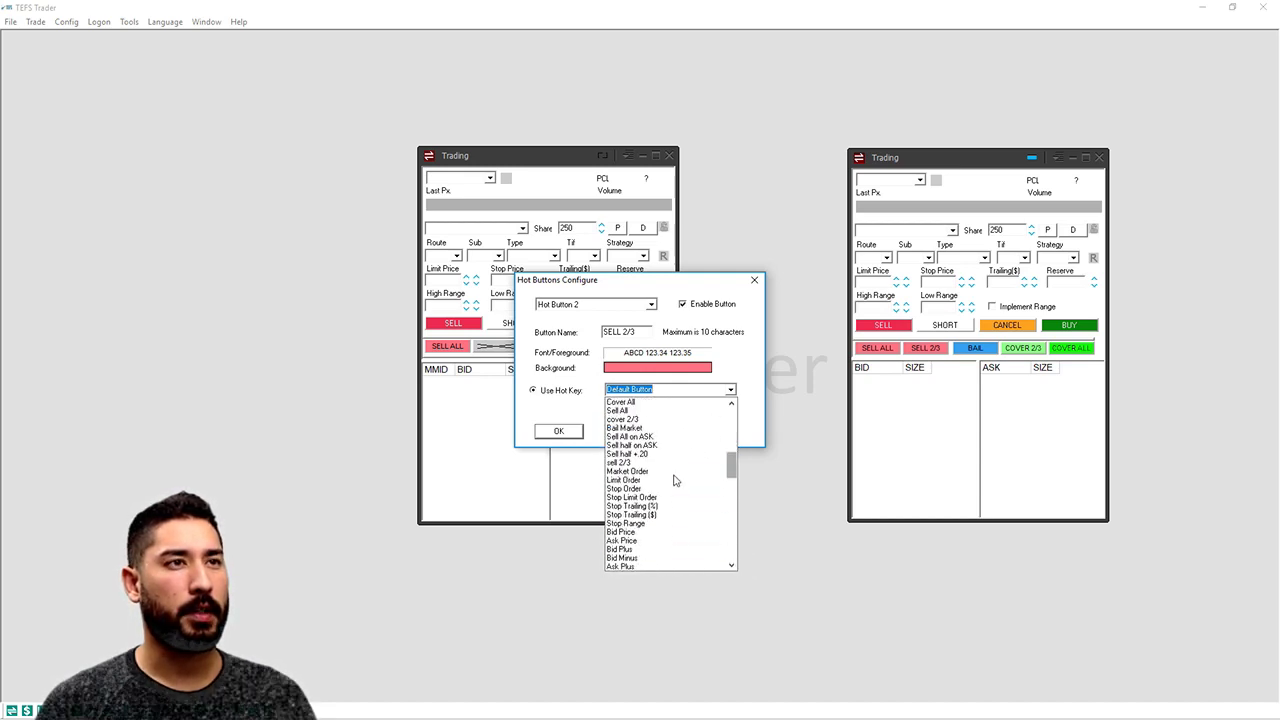
left_click(640, 461)
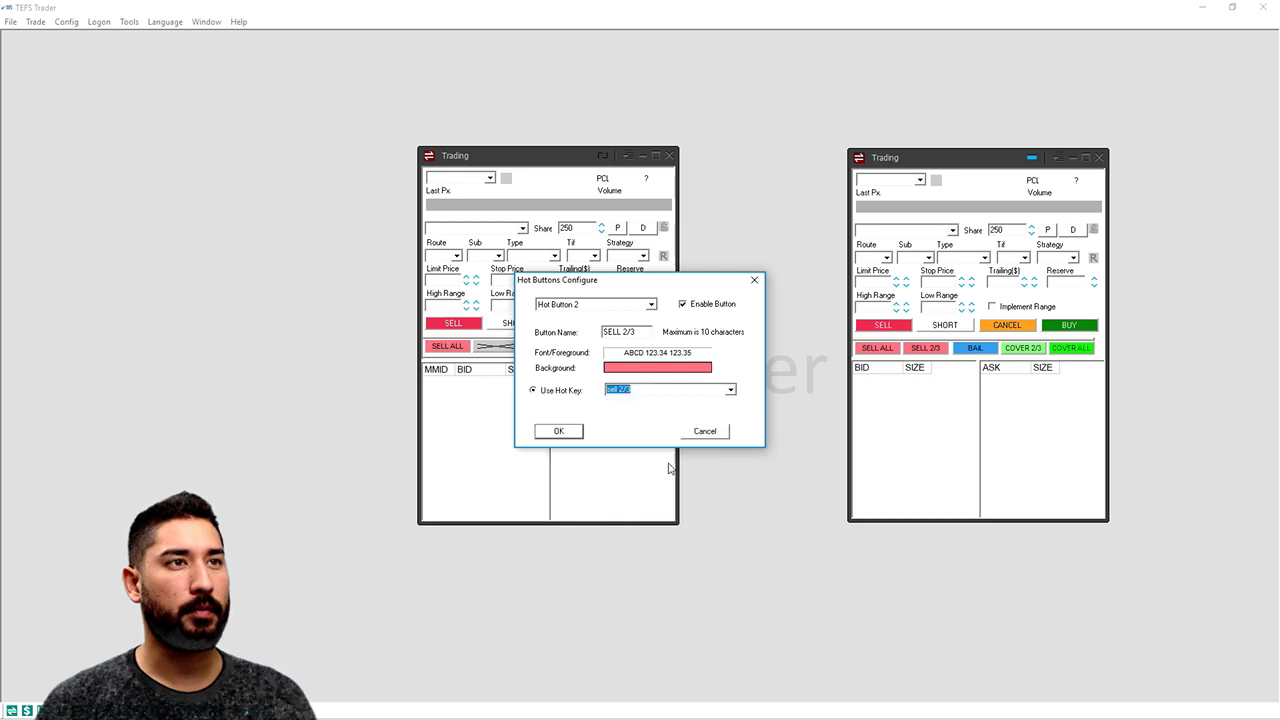
left_click(559, 431)
Set up Hot Button 3 as BAIL with a blue custom background
right_click(542, 348)
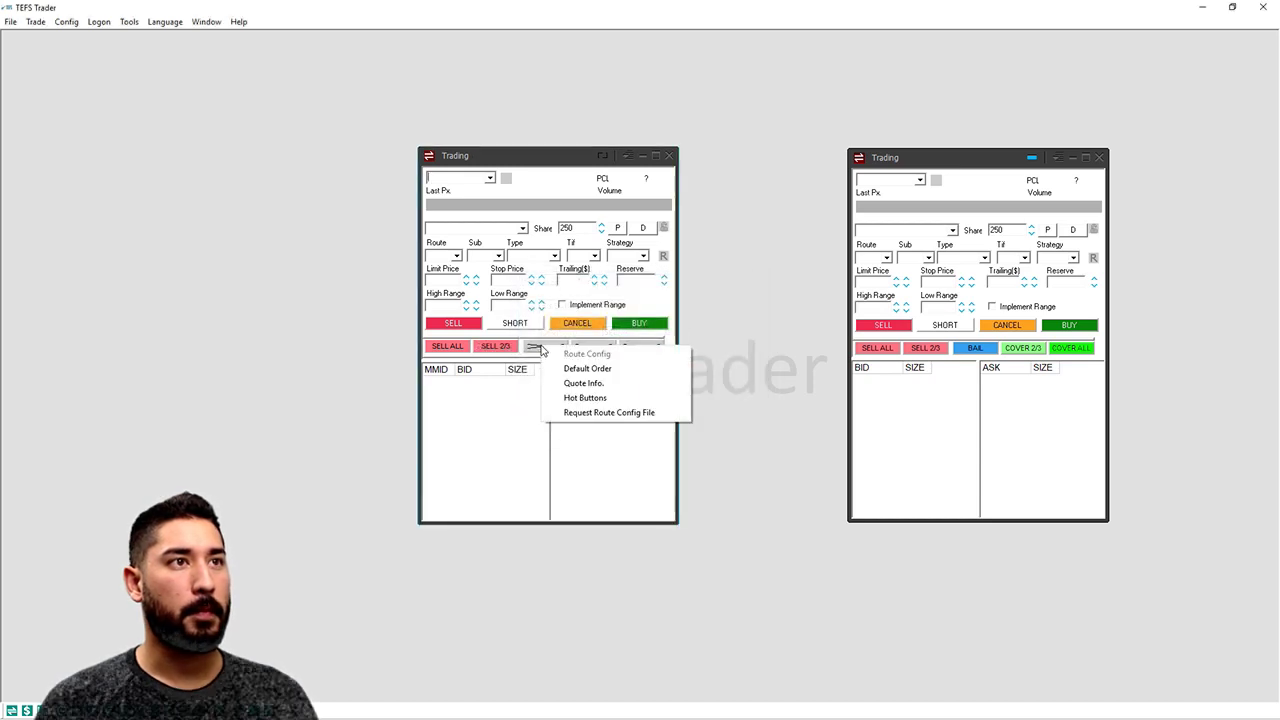
left_click(604, 399)
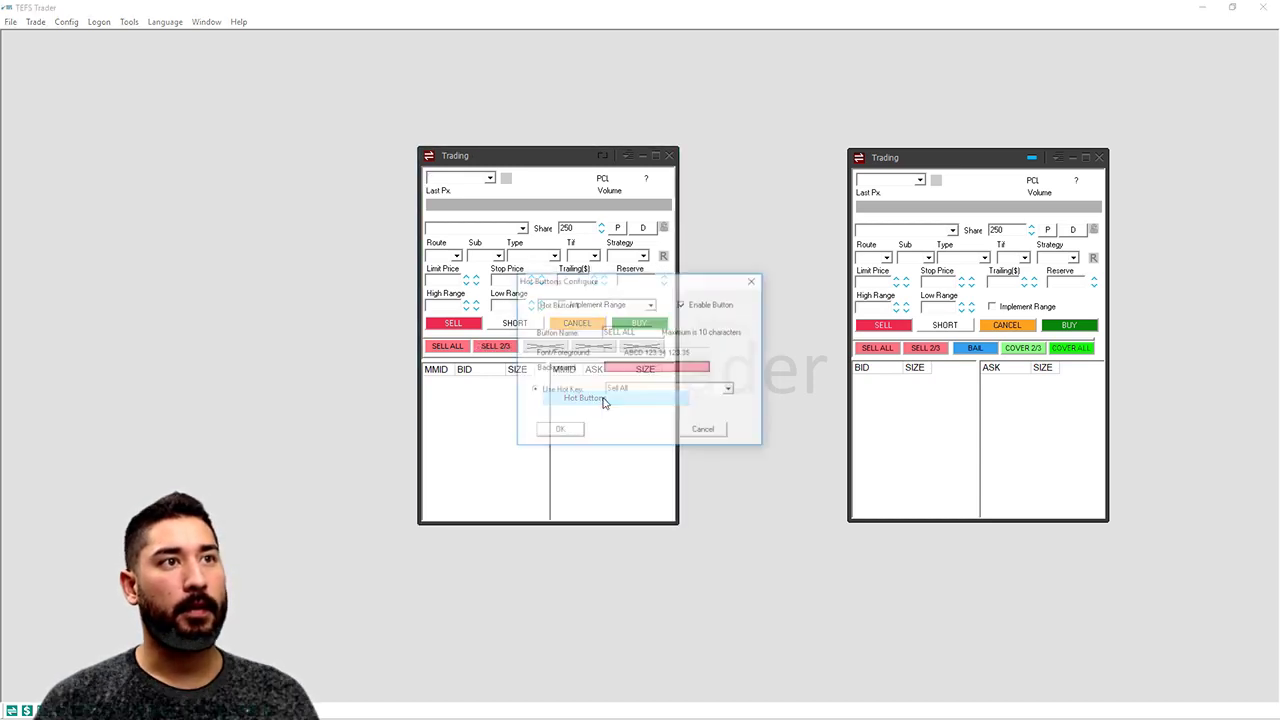
left_click_drag(644, 332, 620, 333)
left_click(651, 305)
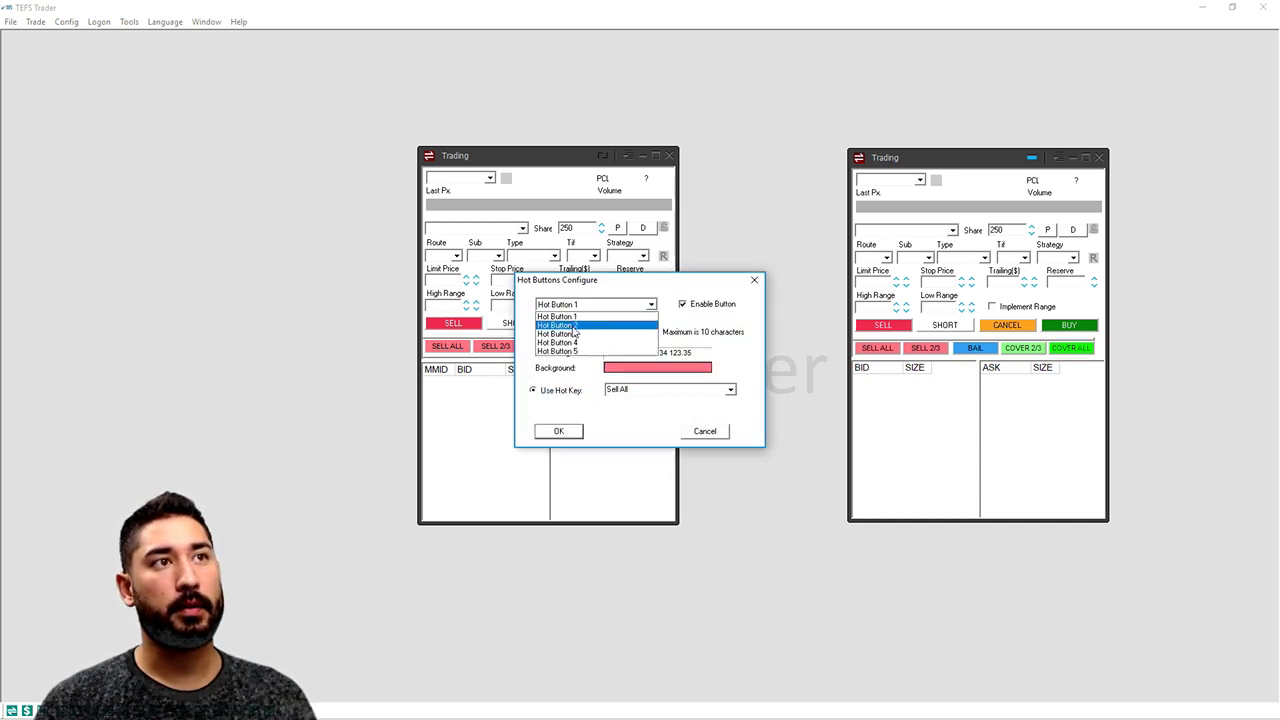
left_click(622, 331)
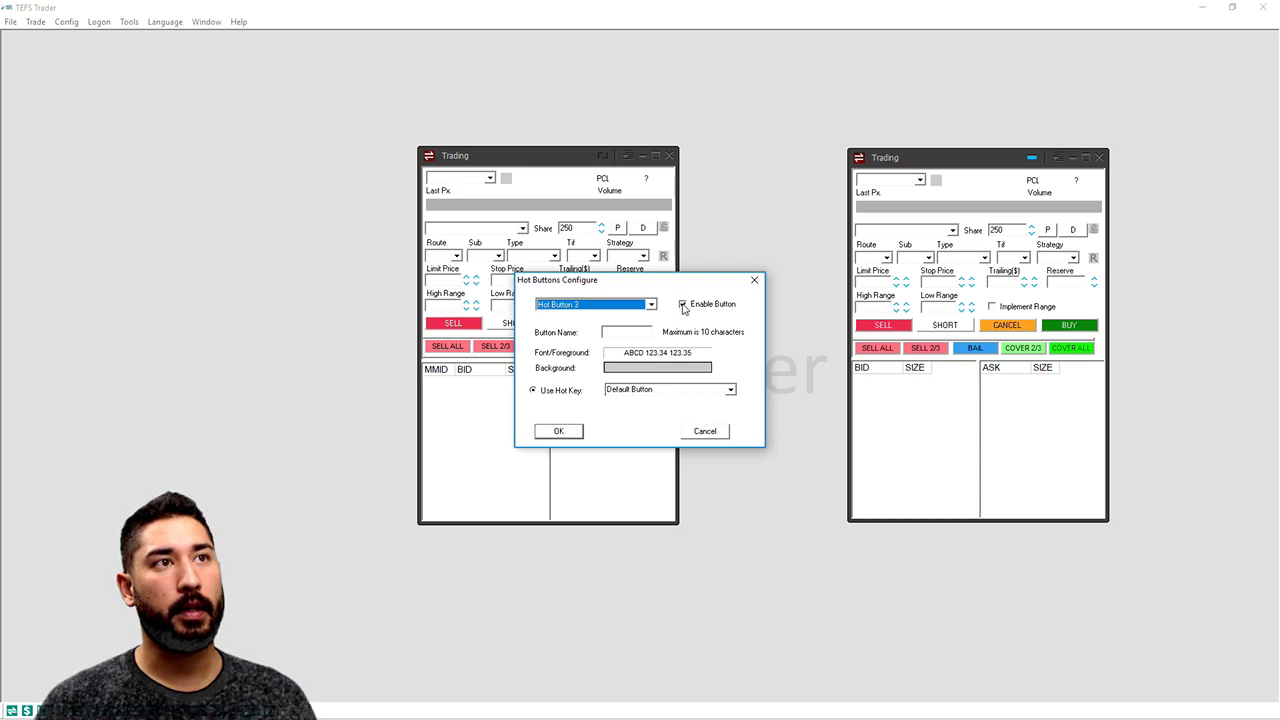
left_click(614, 332)
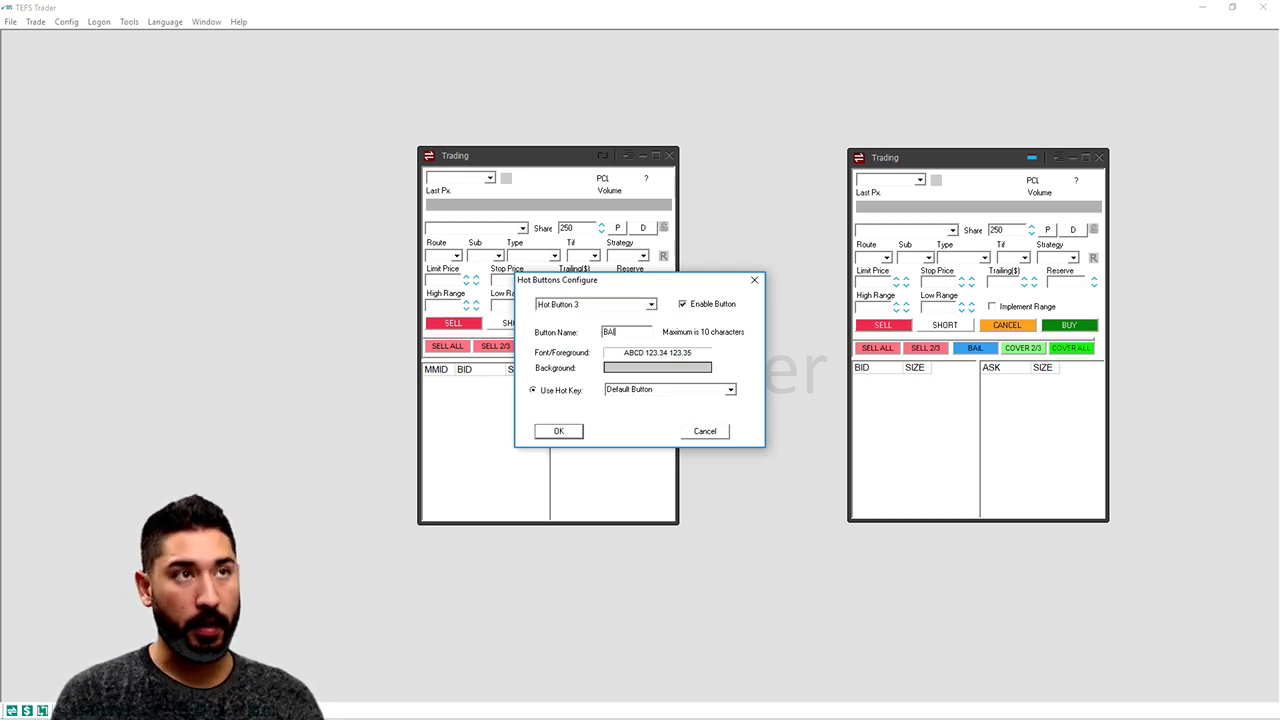
left_click(706, 370)
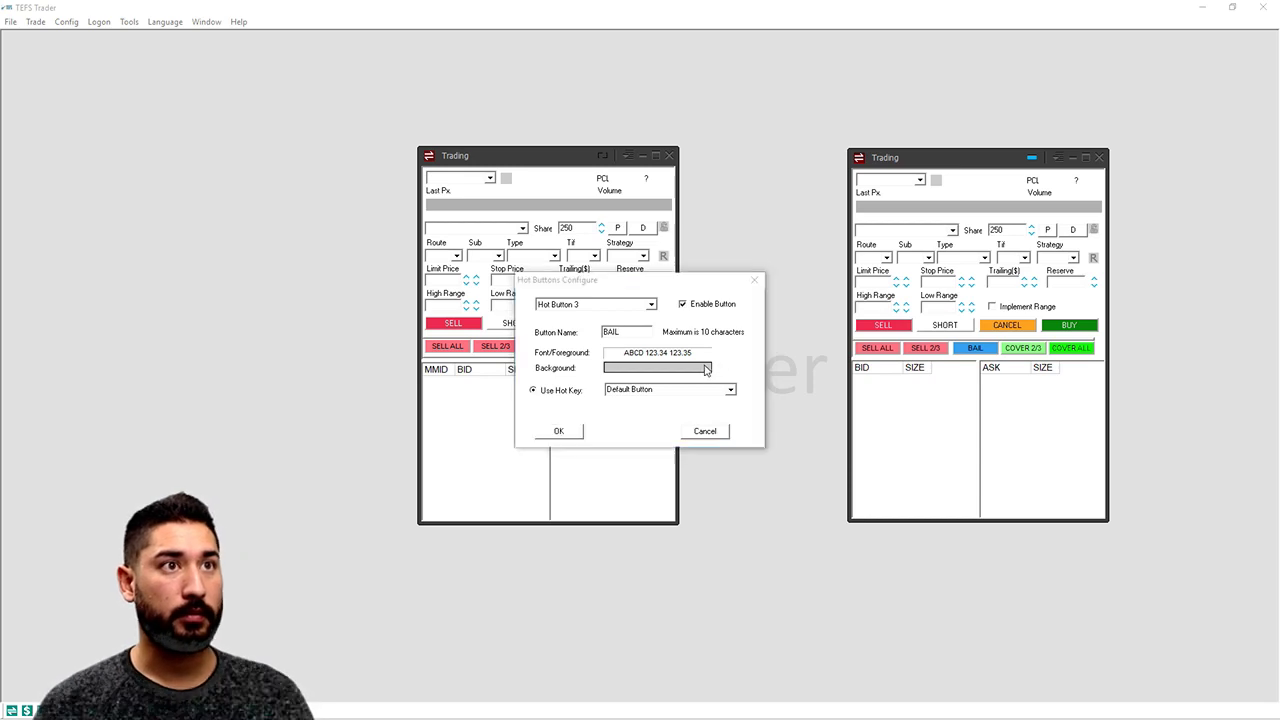
left_click(580, 402)
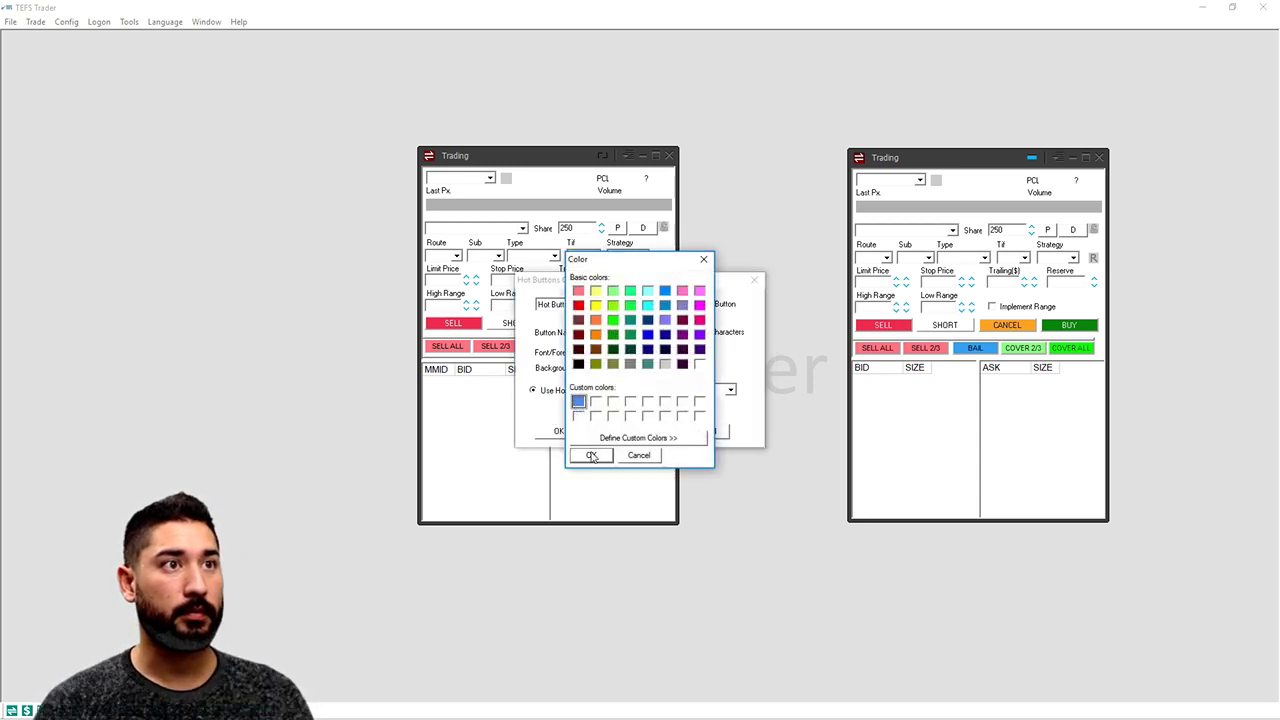
left_click(591, 455)
Bind the BAIL button to the panic out hot key and save it
left_click(728, 389)
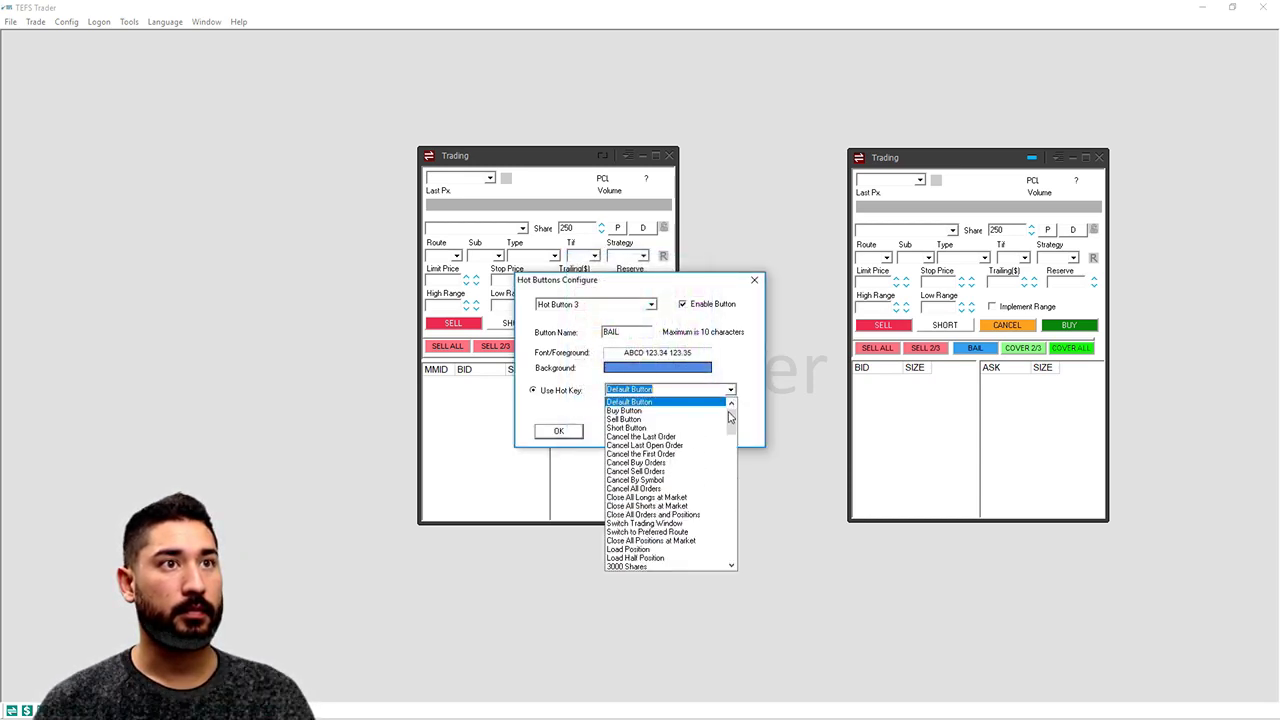
scroll(749, 586, "down", 10)
left_click(665, 566)
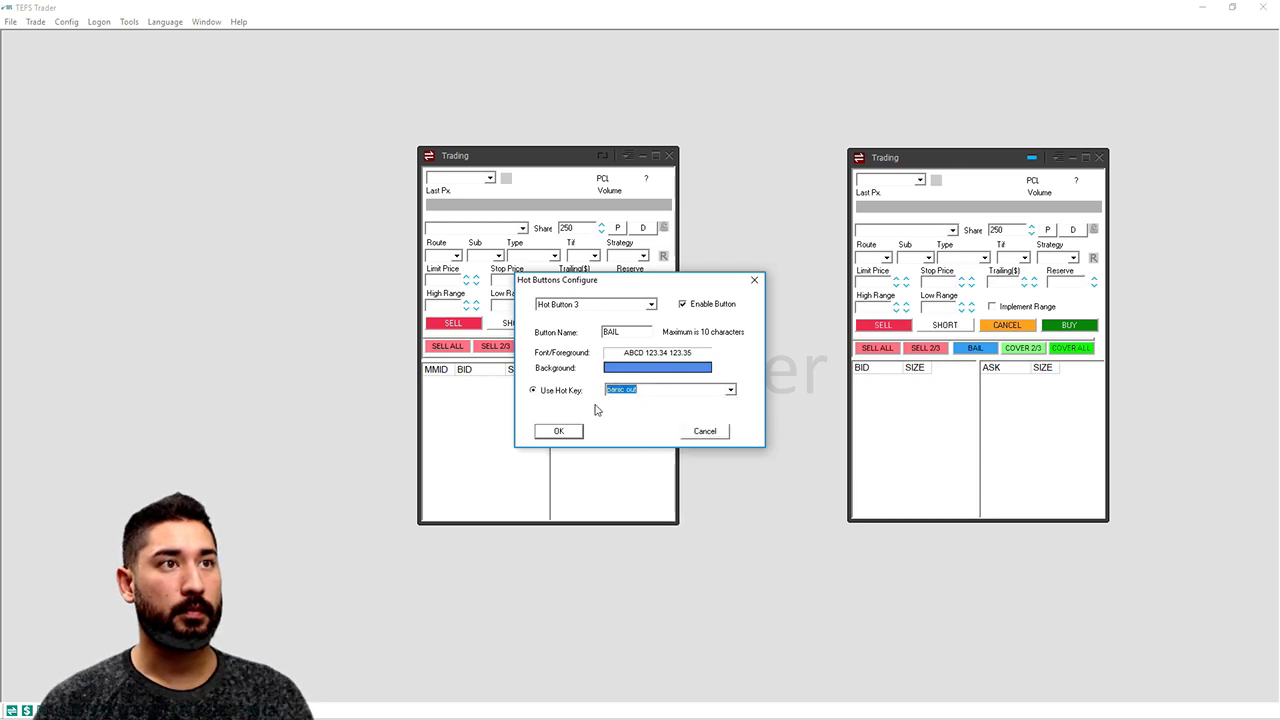
left_click(559, 431)
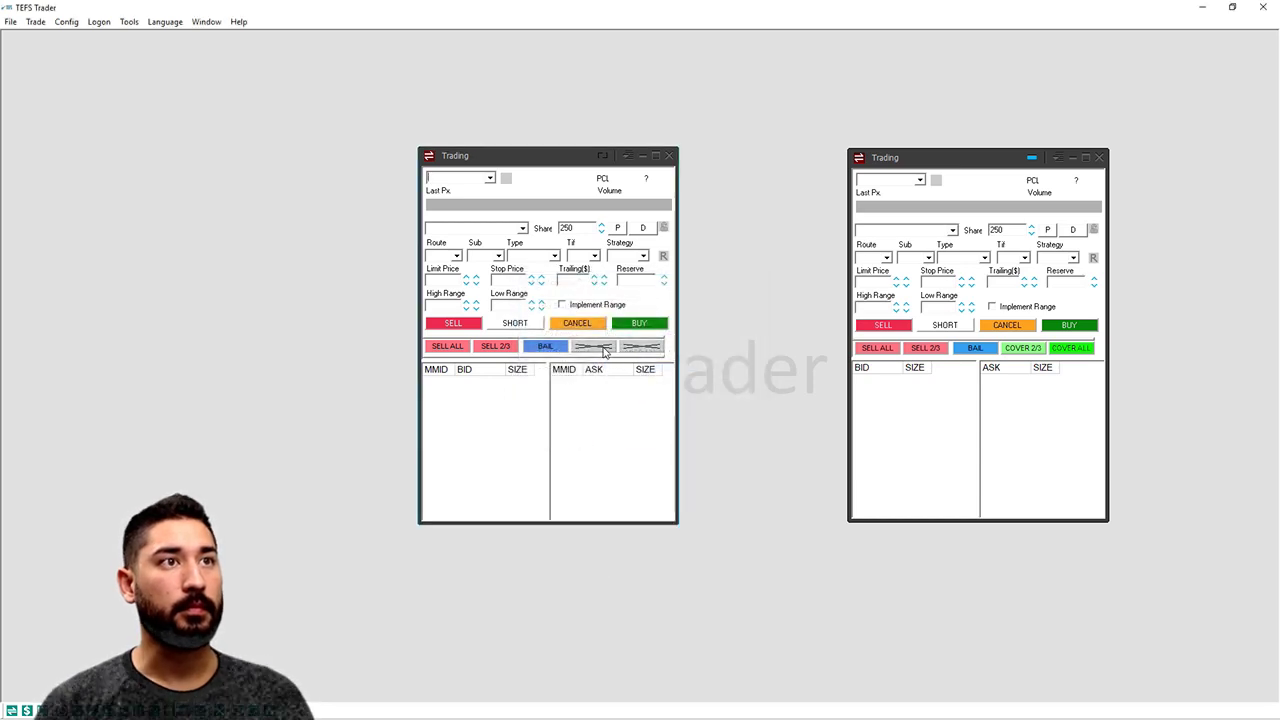
Name Hot Button 4 'COVER 2/3' and give it a light green background
right_click(597, 346)
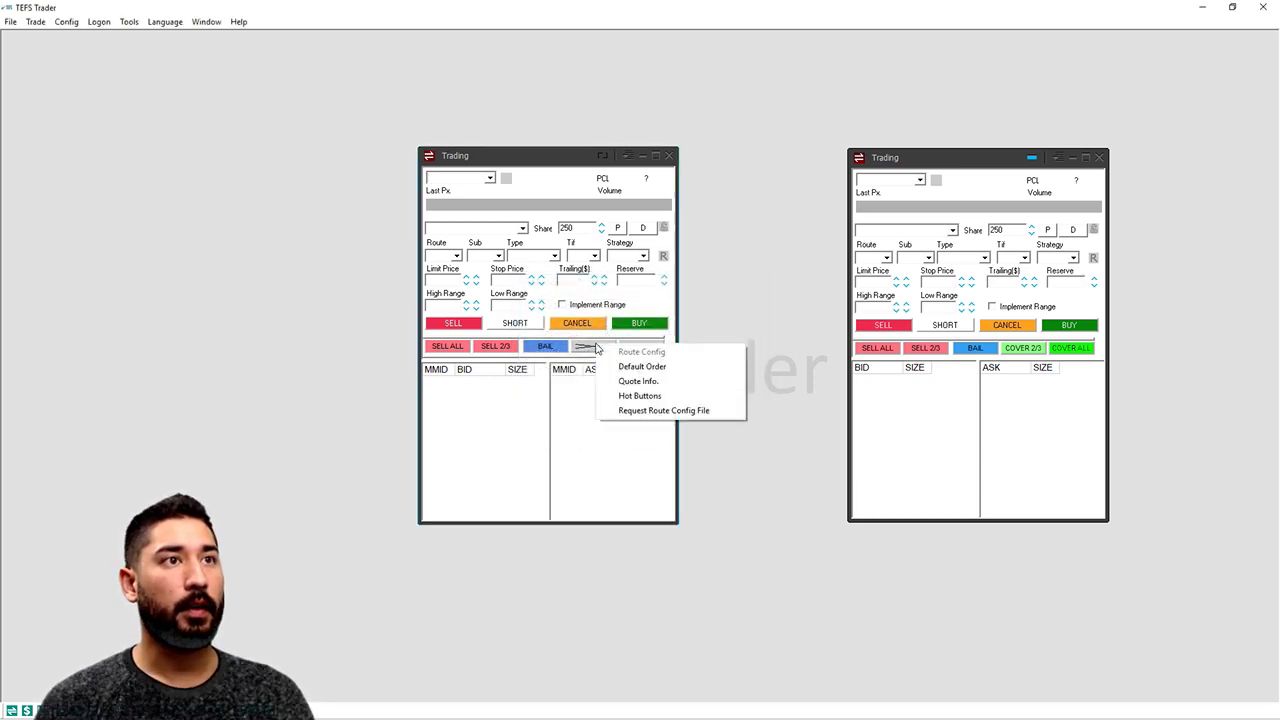
left_click(663, 397)
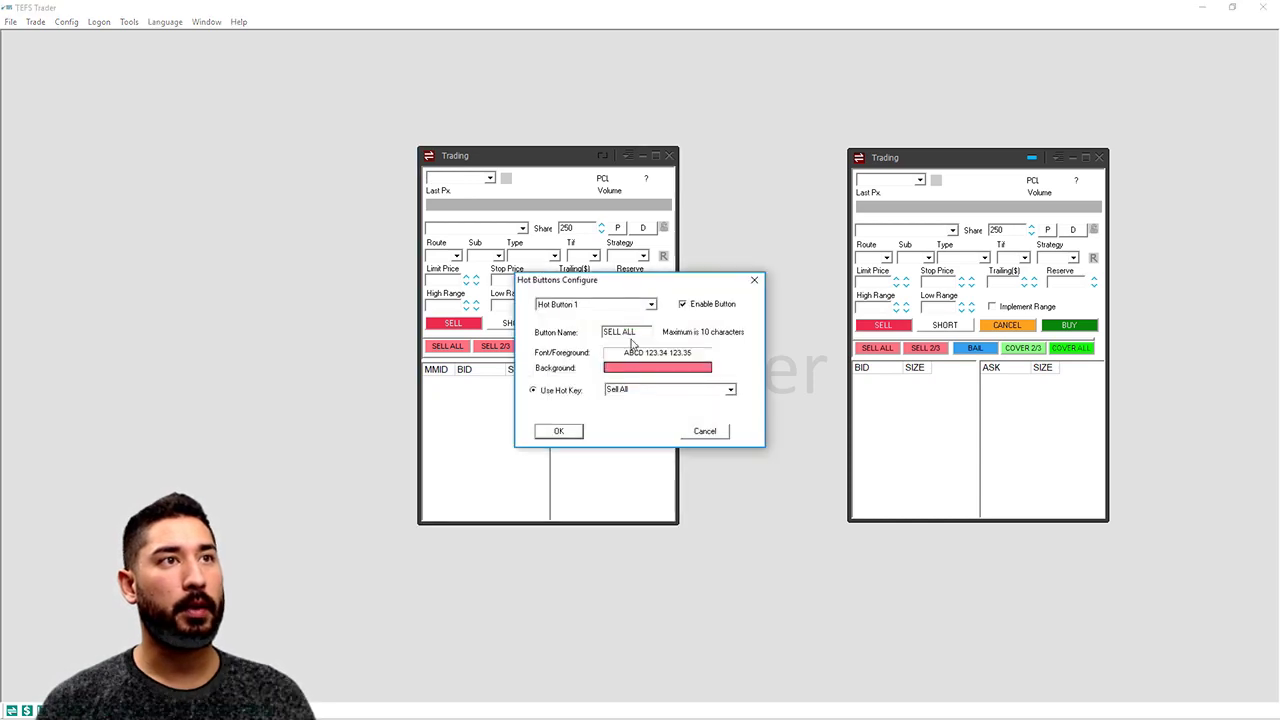
left_click(647, 305)
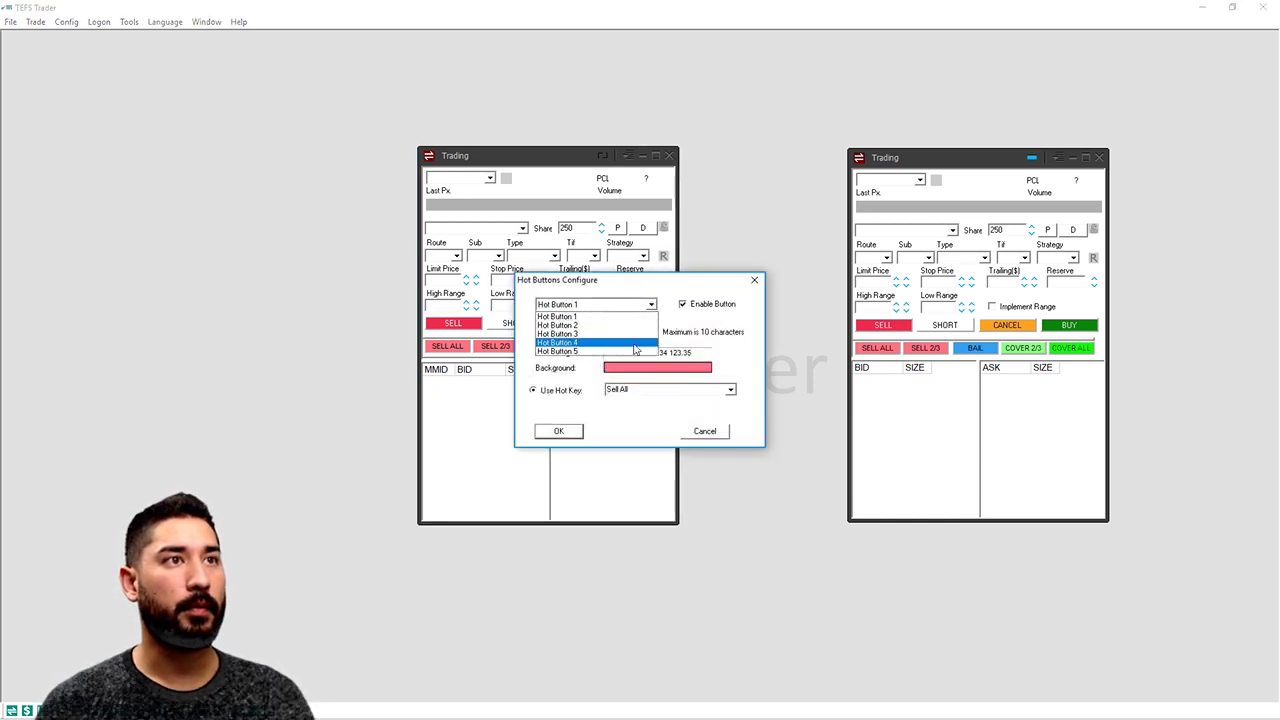
left_click(645, 342)
left_click(631, 333)
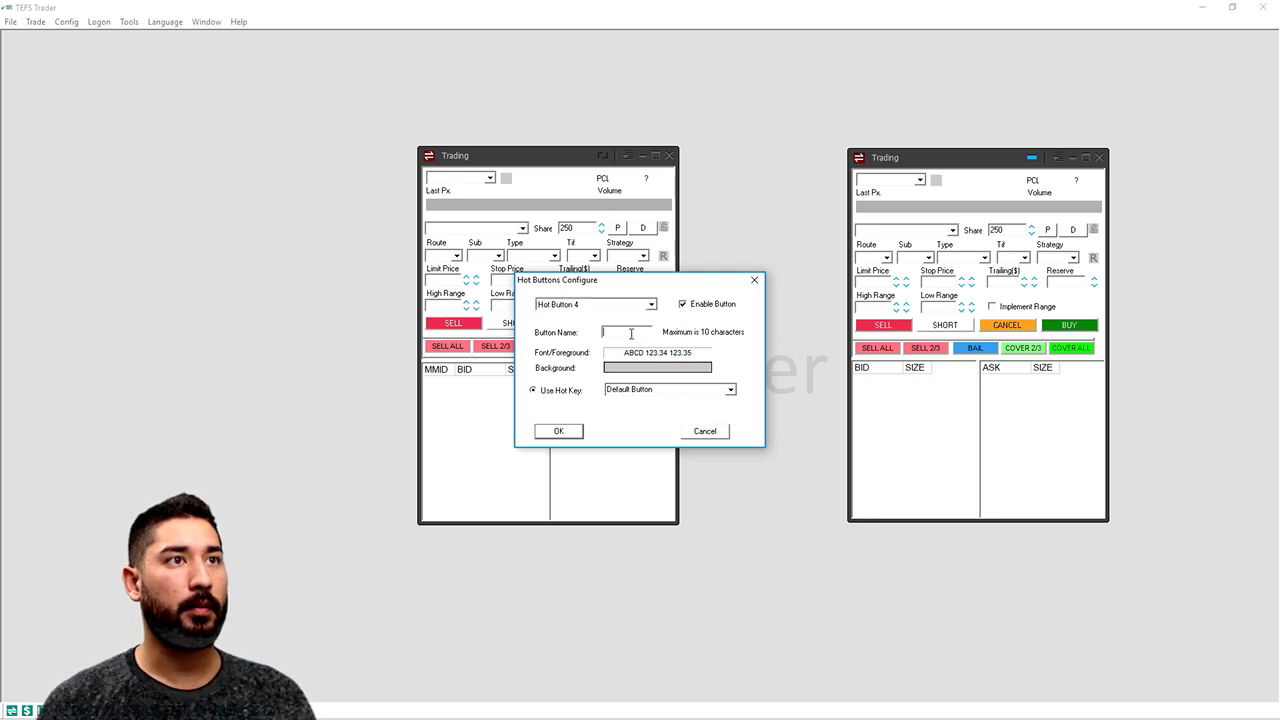
type("COVER 2/3")
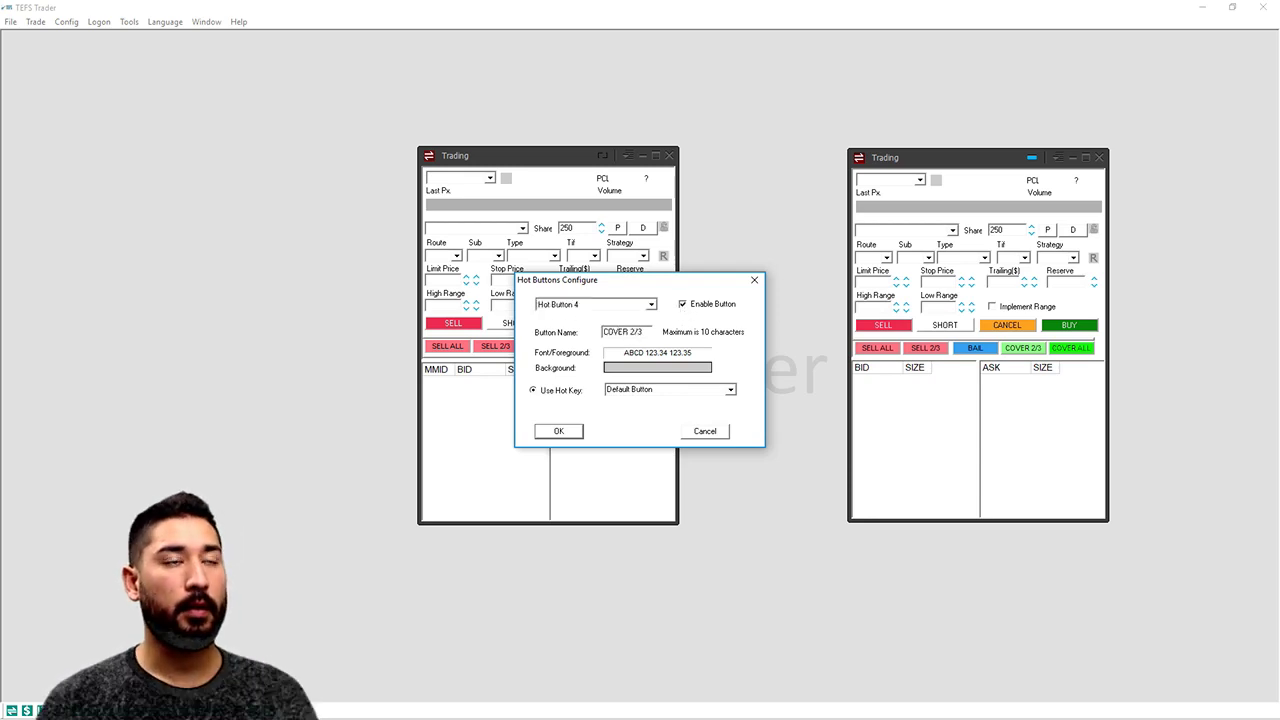
left_click(652, 368)
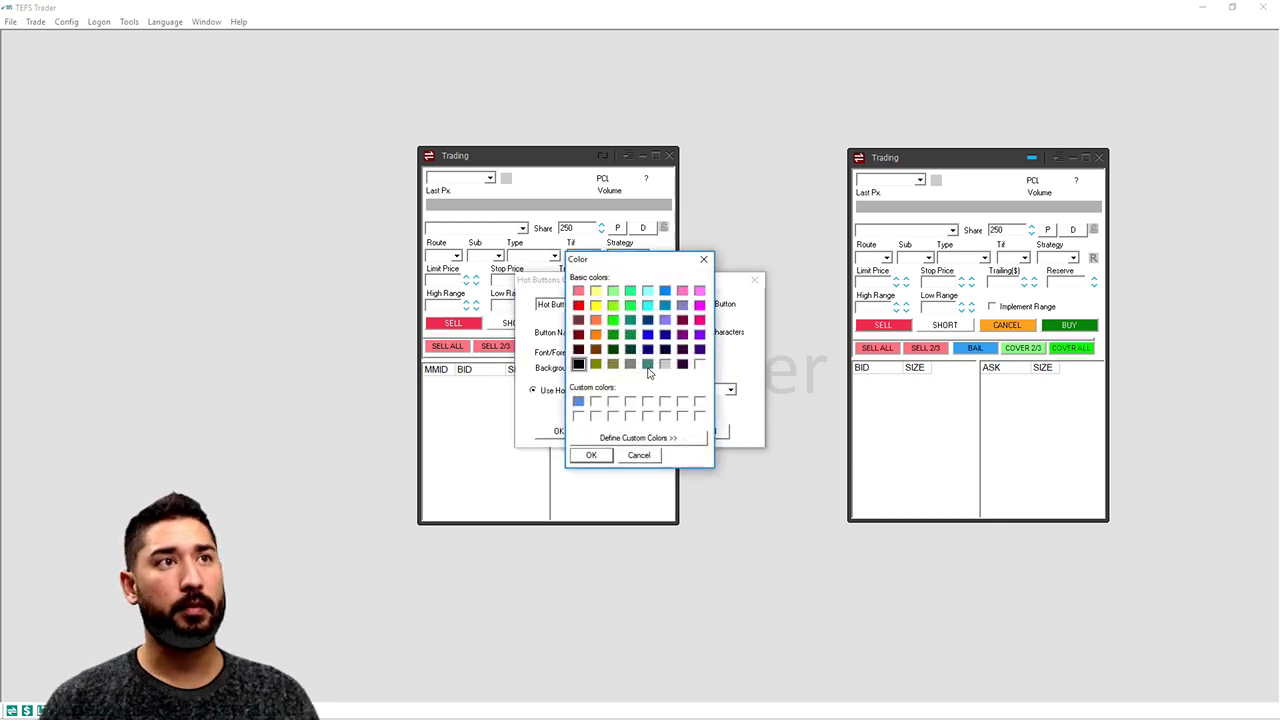
left_click(613, 292)
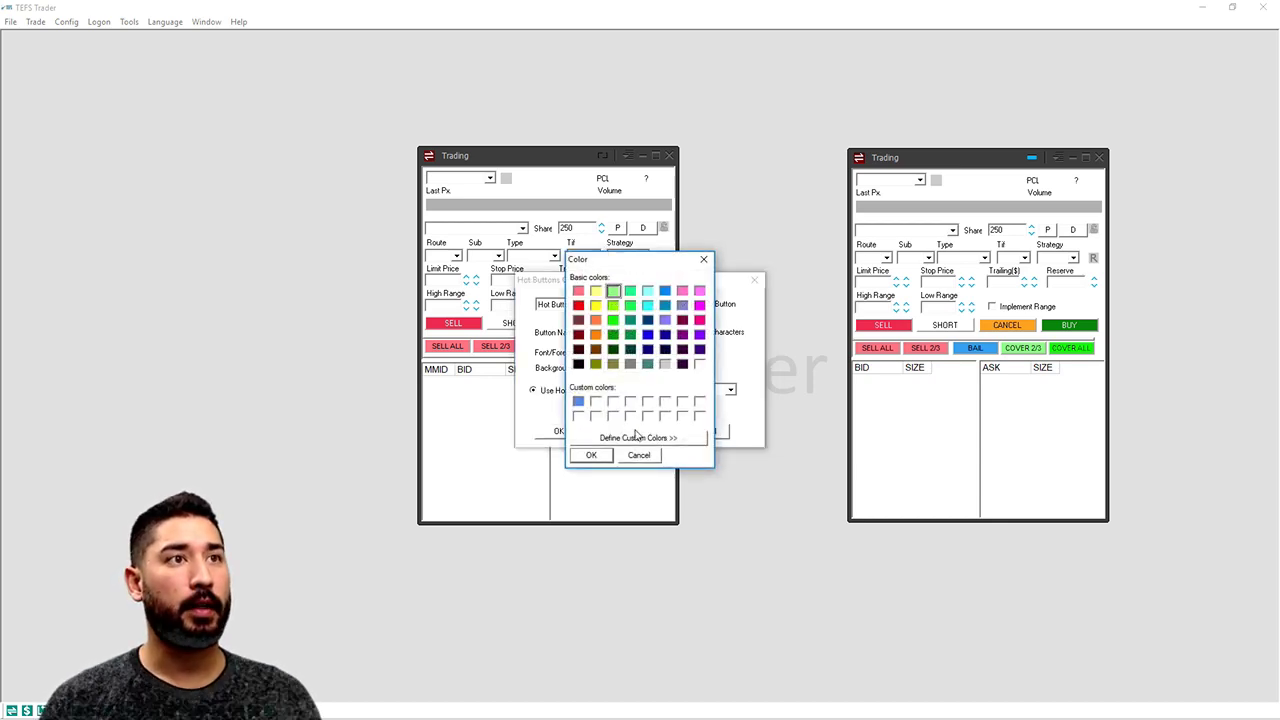
left_click(603, 456)
Bind the COVER 2/3 button to the cover 2/3 hot key and save it
left_click(628, 390)
left_click(730, 390)
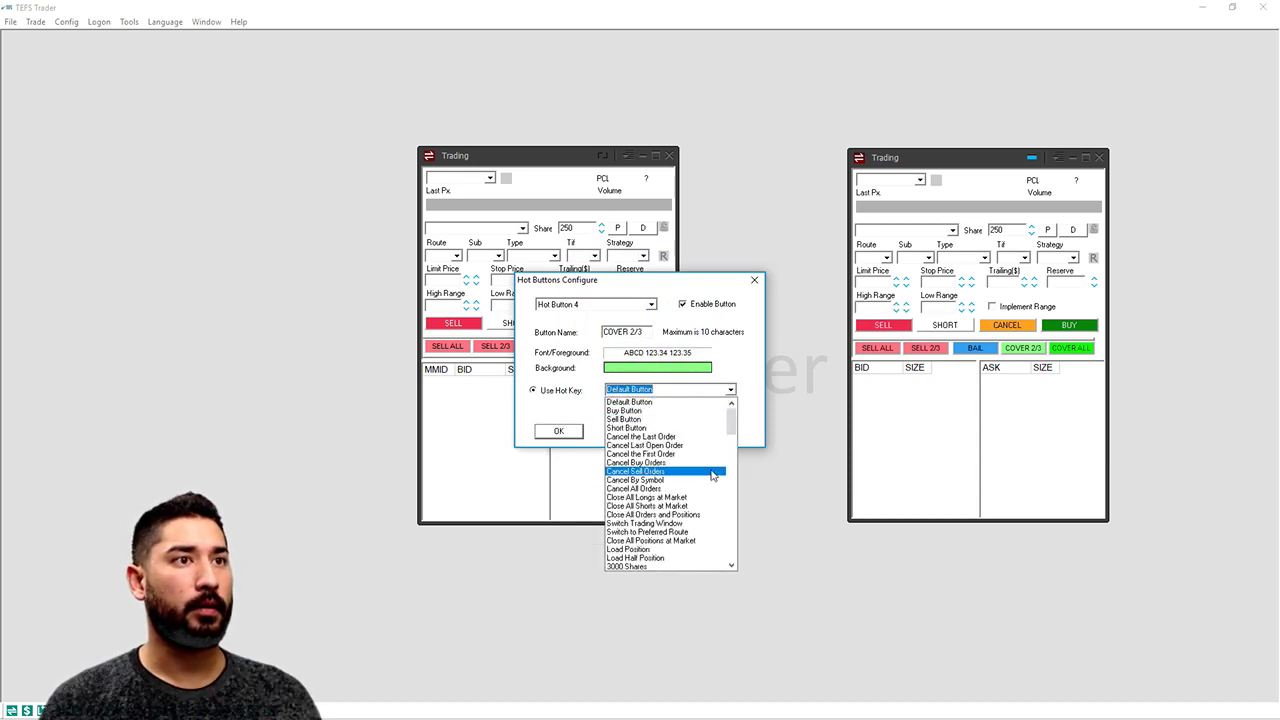
scroll(714, 470, "down", 5)
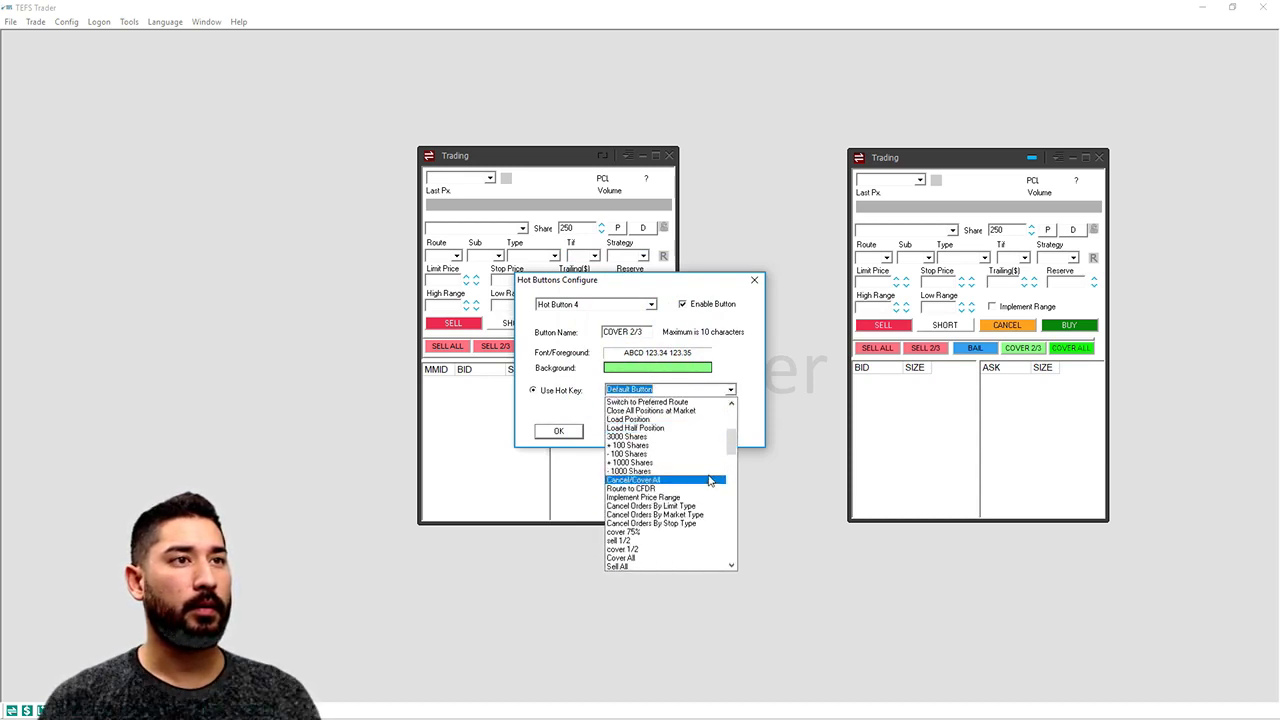
scroll(677, 555, "down", 3)
scroll(677, 555, "down", 1)
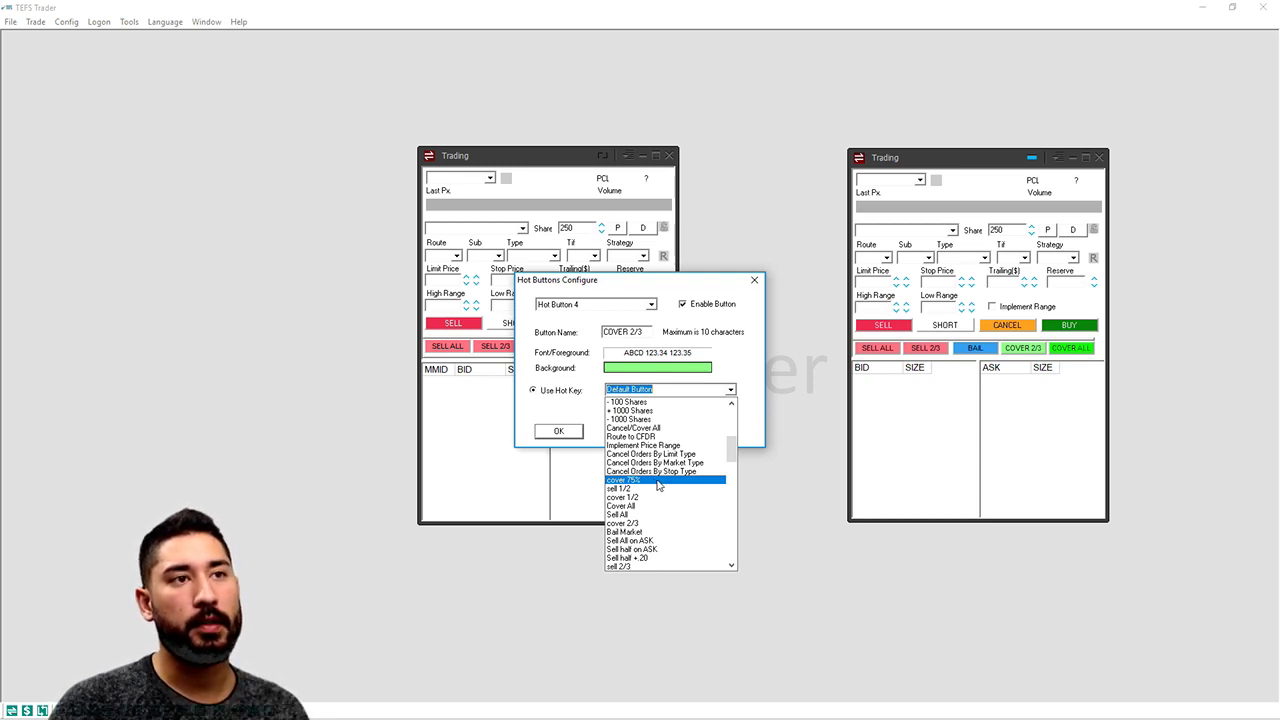
scroll(660, 485, "down", 1)
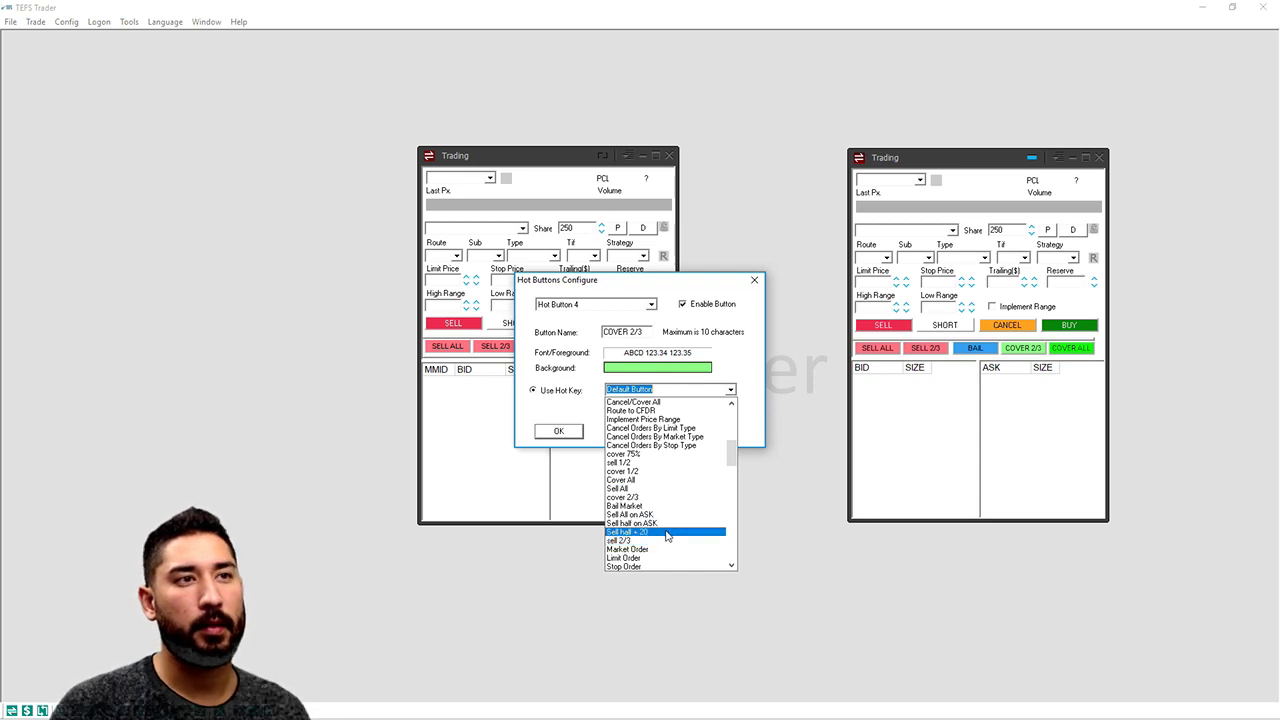
left_click(660, 497)
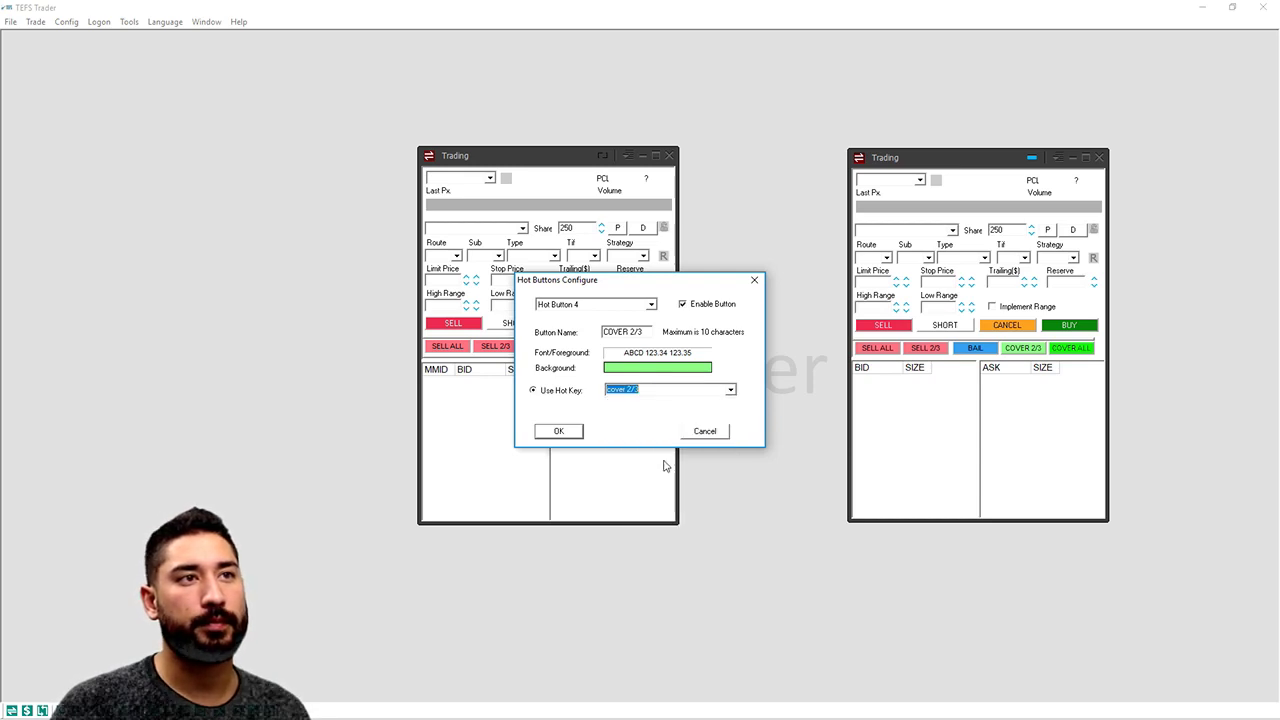
left_click(559, 430)
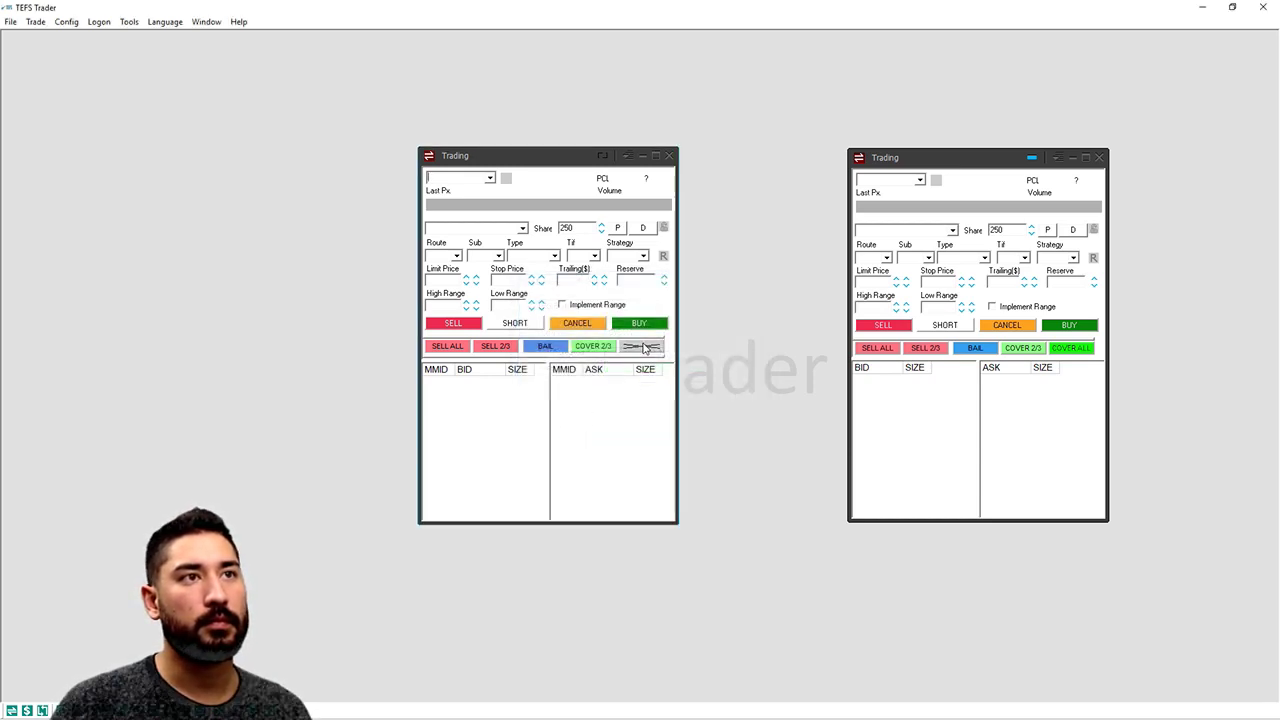
Name Hot Button 5 'COVER ALL' and give it a light green background
right_click(638, 346)
left_click(700, 395)
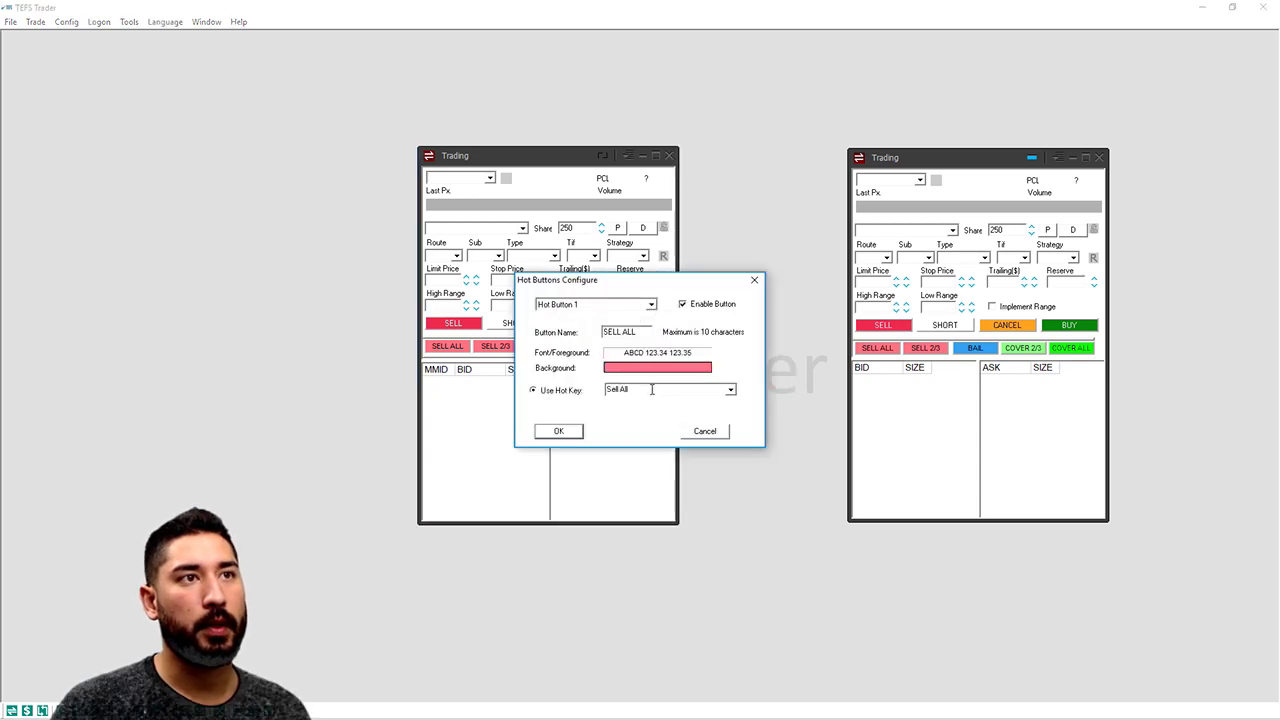
left_click(651, 304)
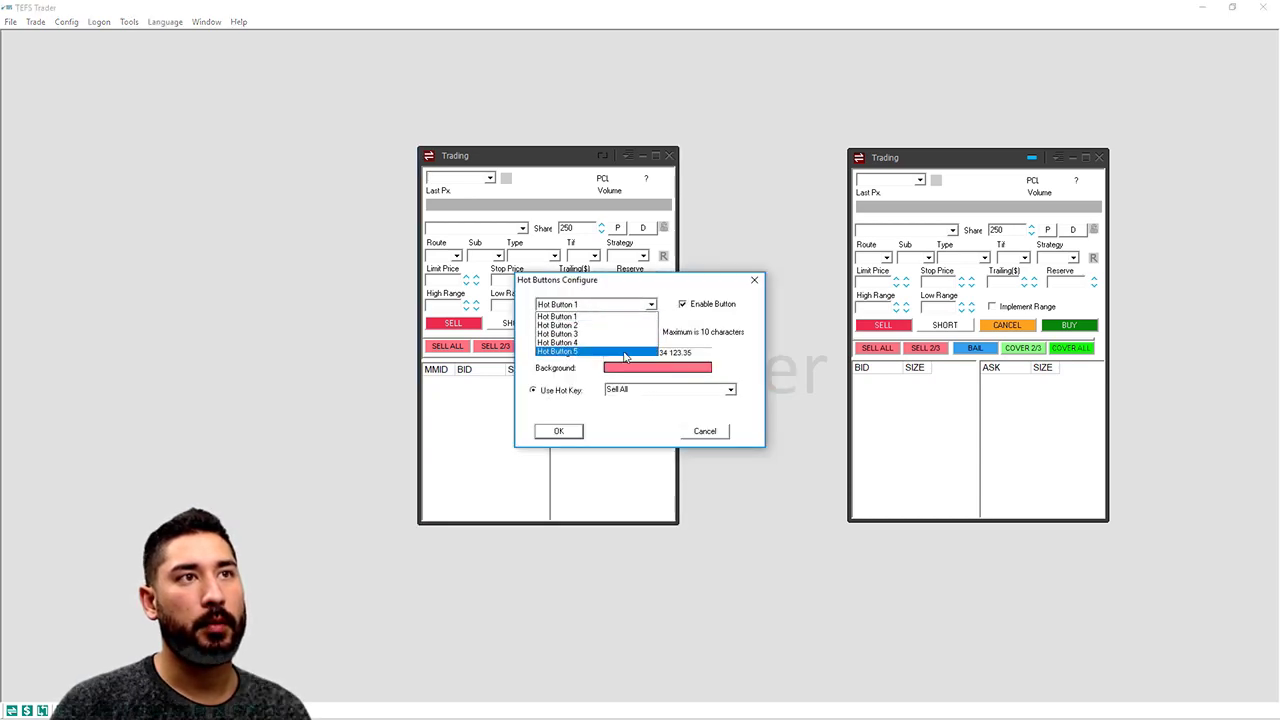
left_click(628, 351)
left_click(633, 331)
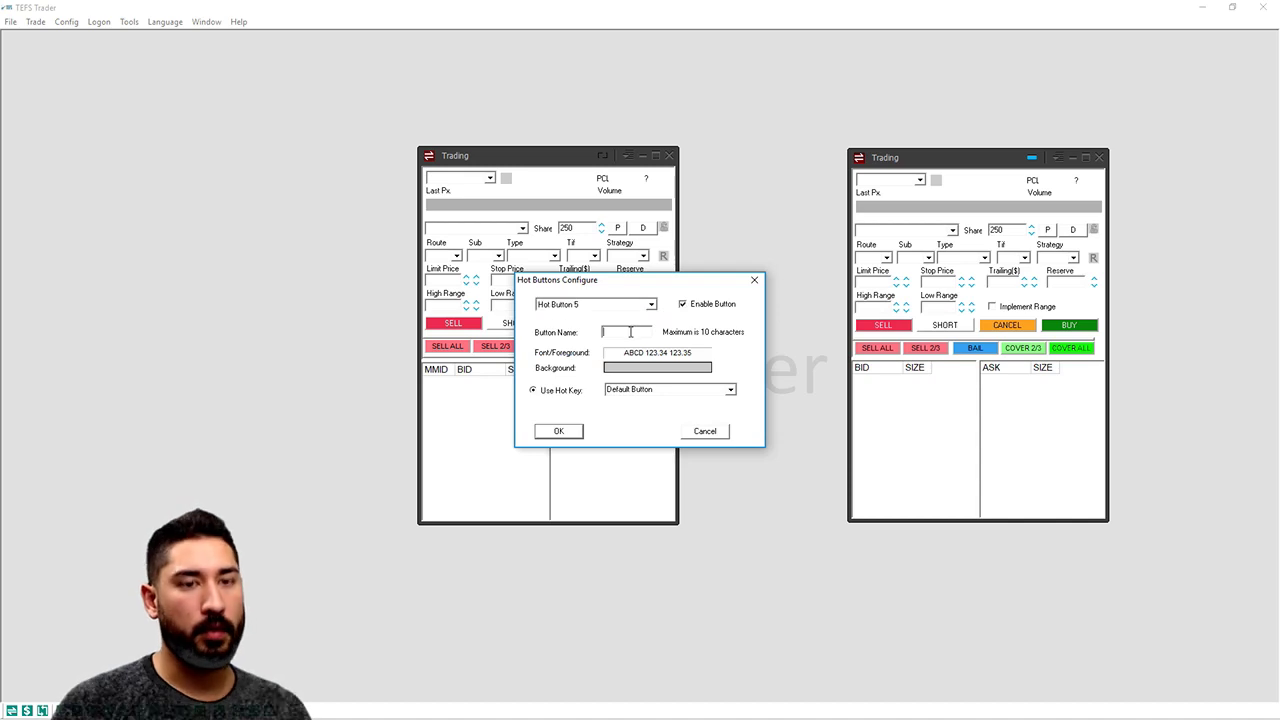
type("COVER AL")
type("VER")
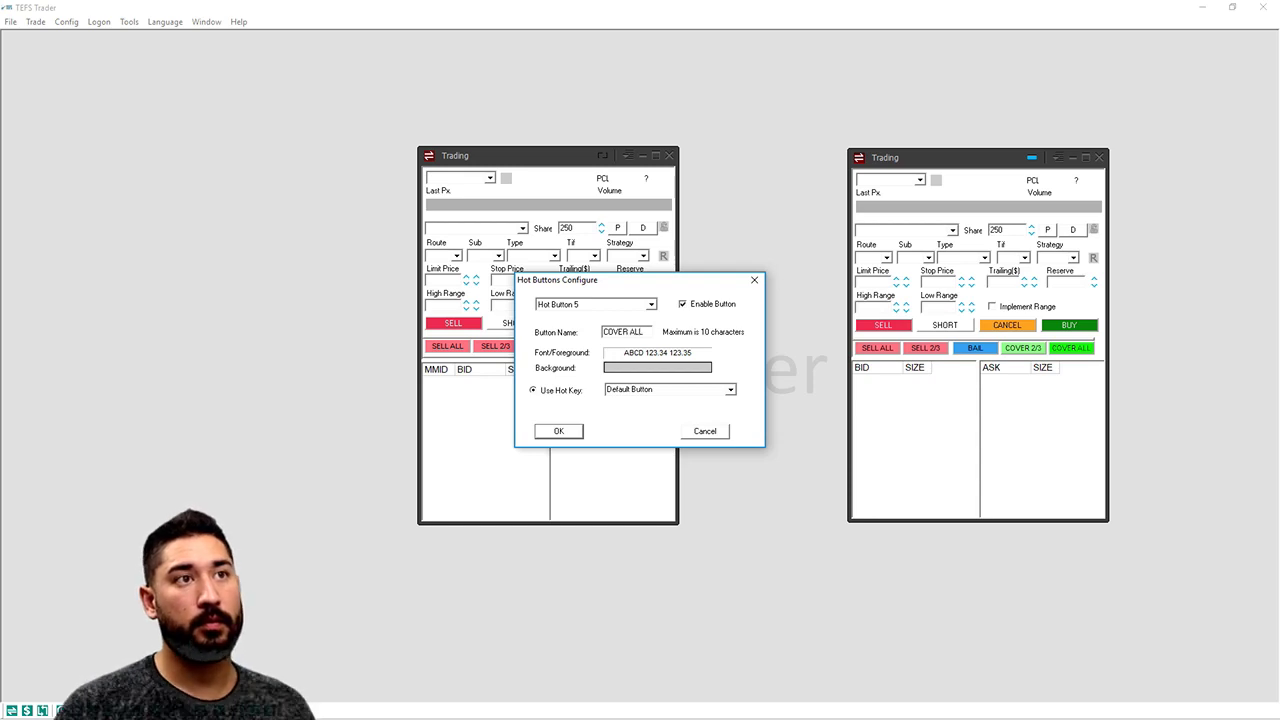
left_click(668, 368)
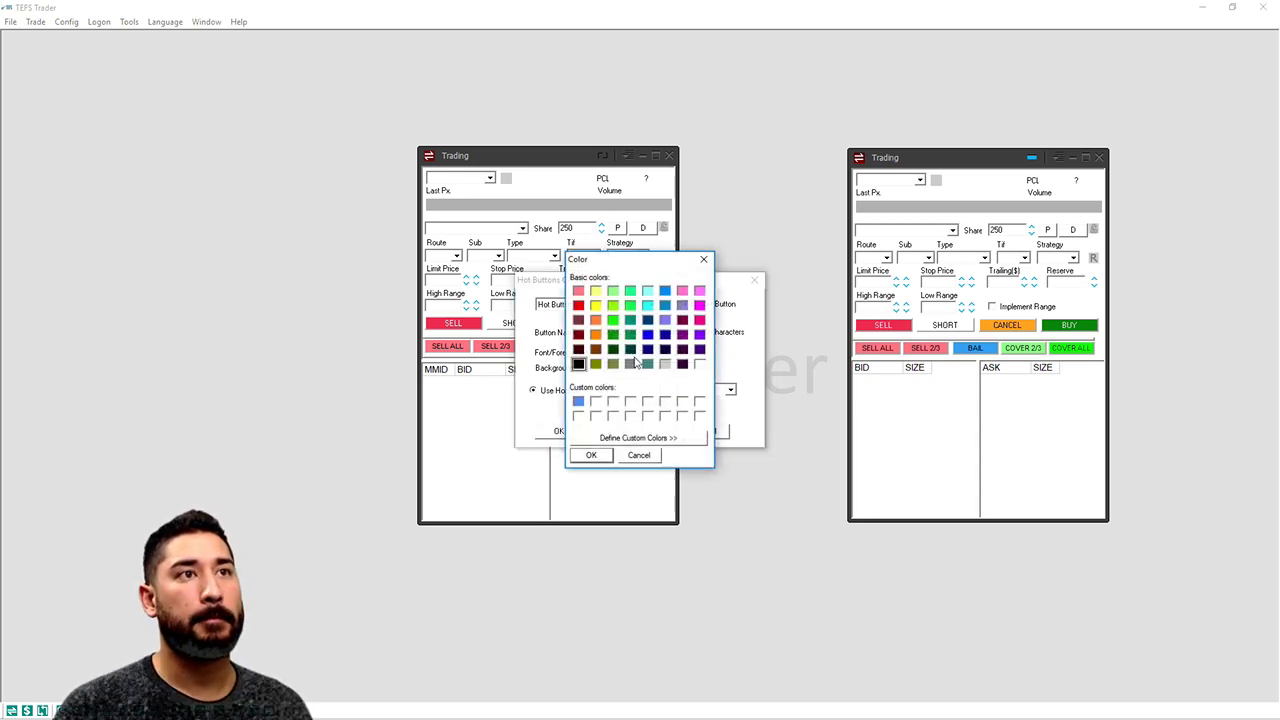
left_click(613, 291)
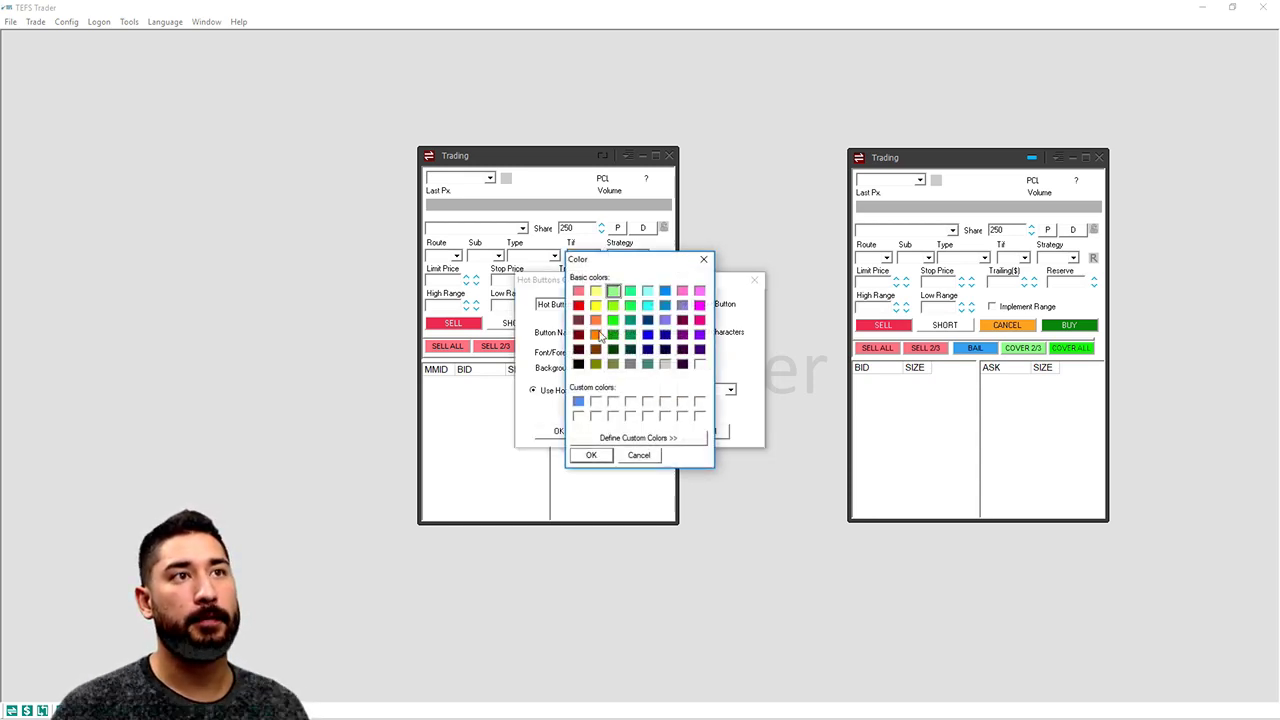
left_click(591, 455)
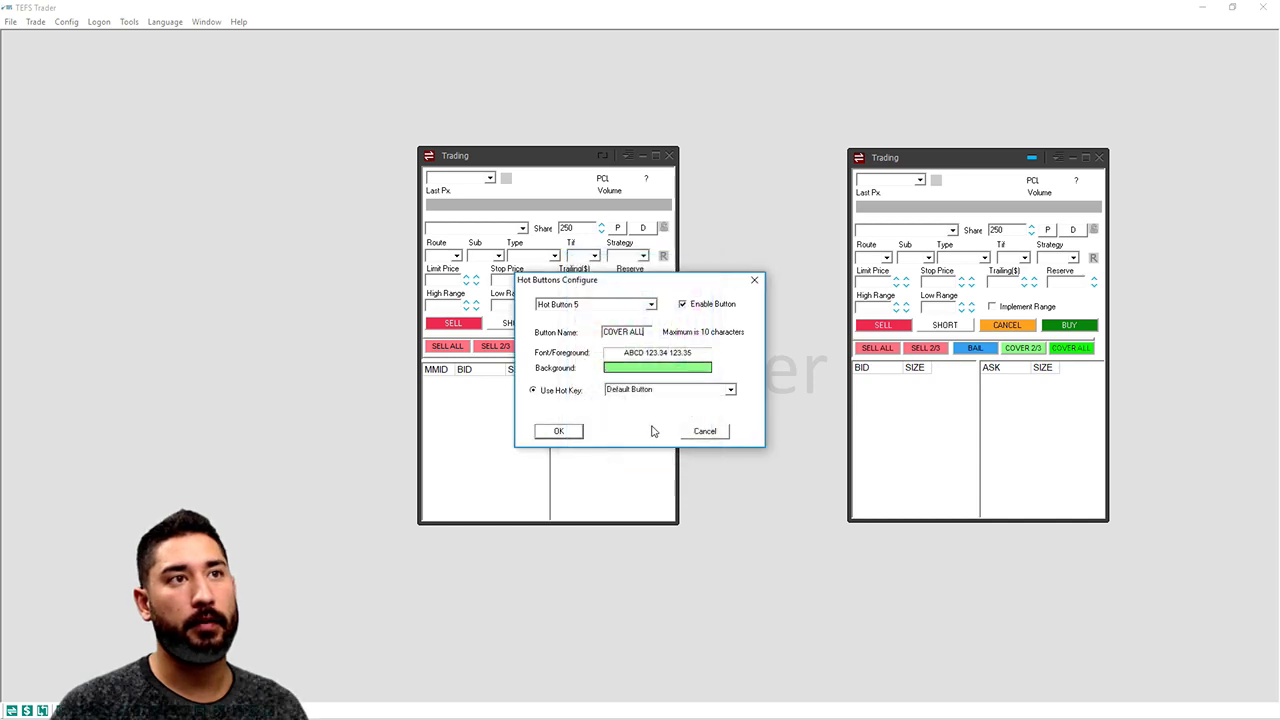
Bind the COVER ALL button to the Cover All hot key and save it
left_click(730, 390)
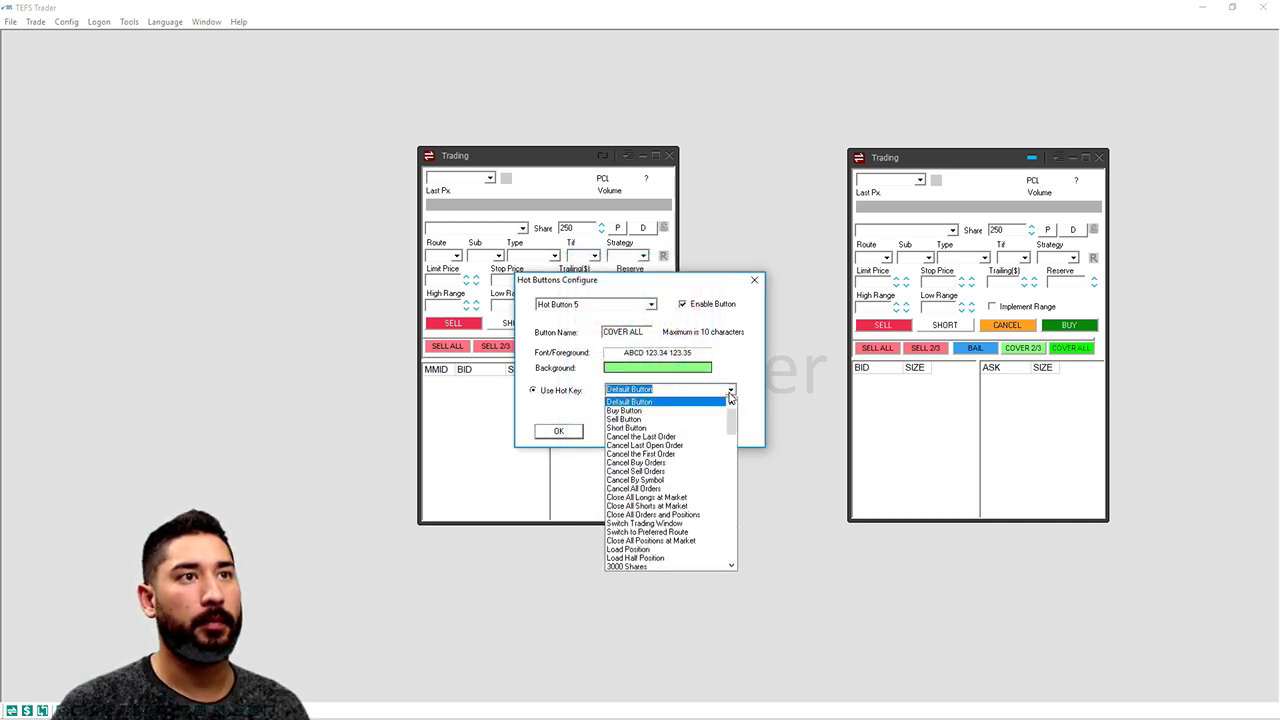
left_click_drag(730, 423, 731, 448)
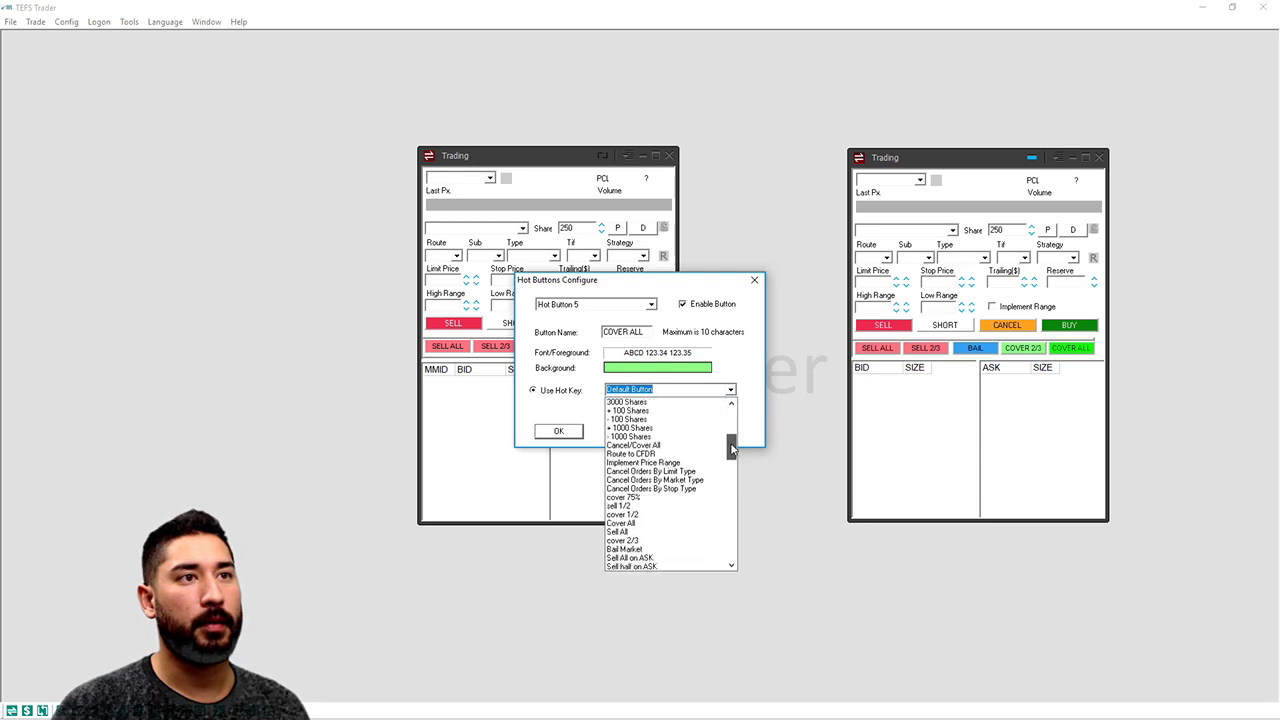
left_click(655, 523)
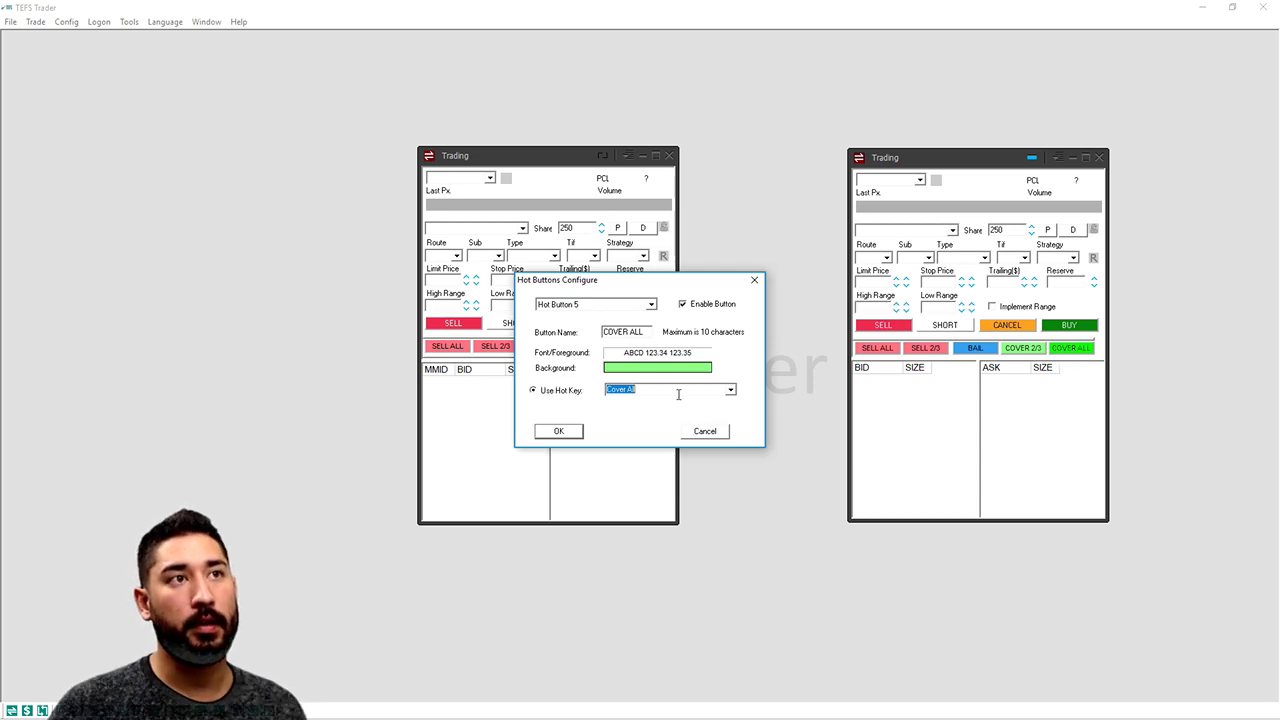
left_click(560, 434)
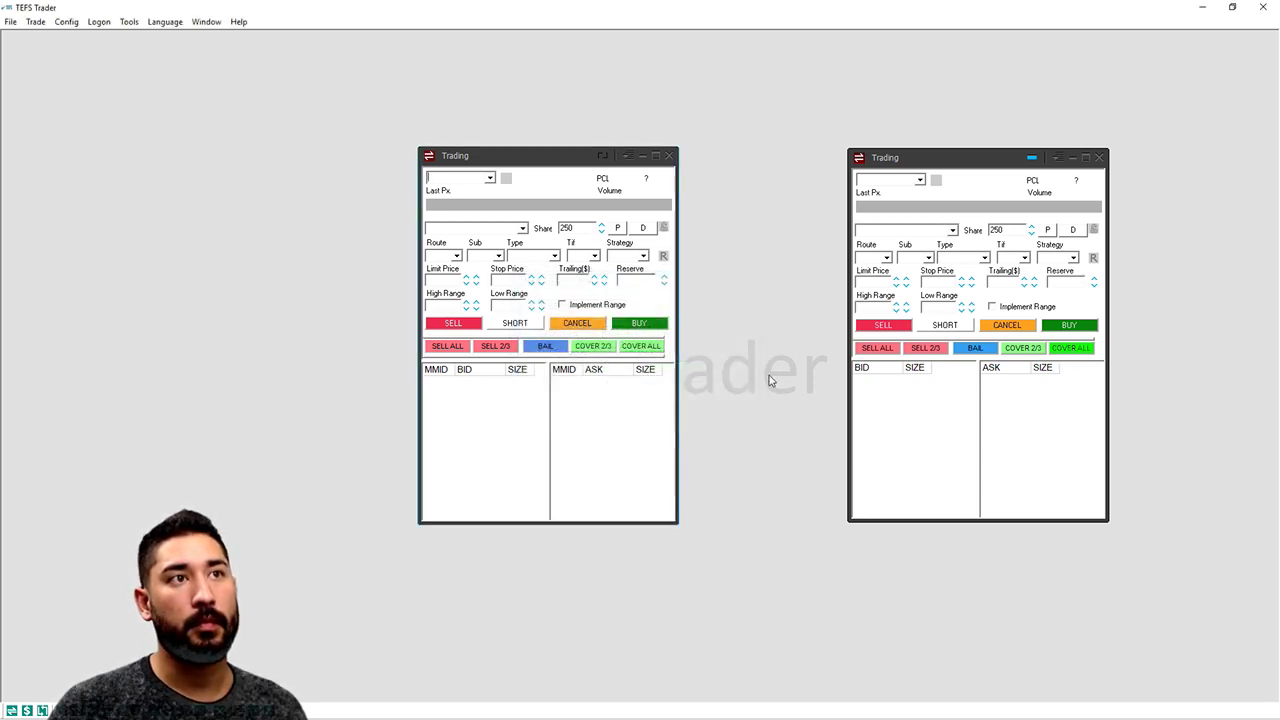